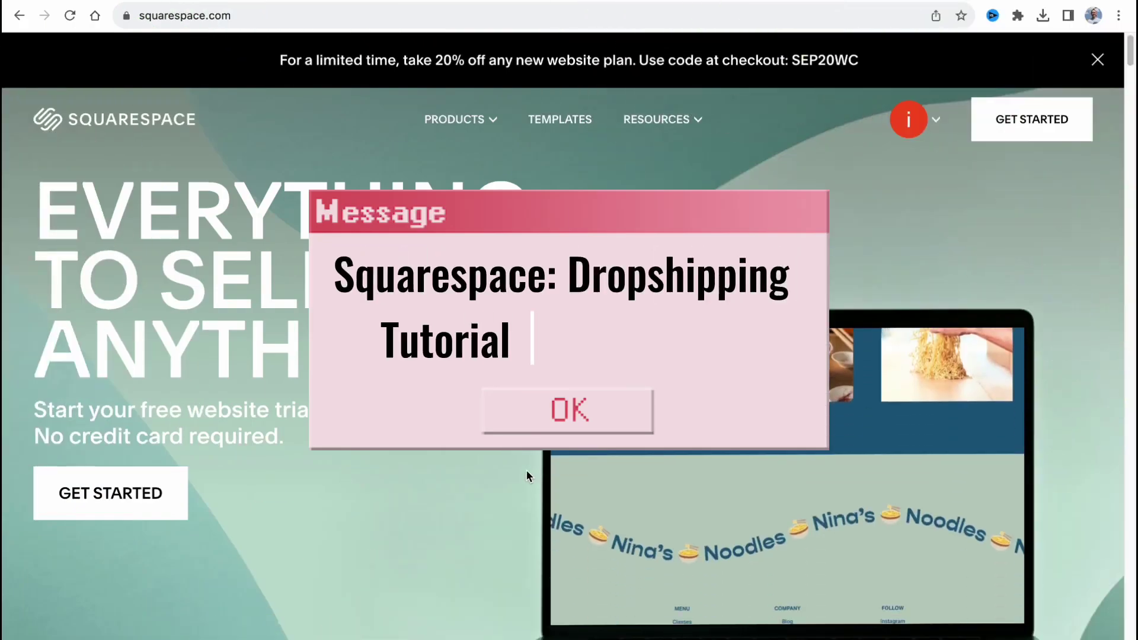
scroll(521, 465, "down", 1)
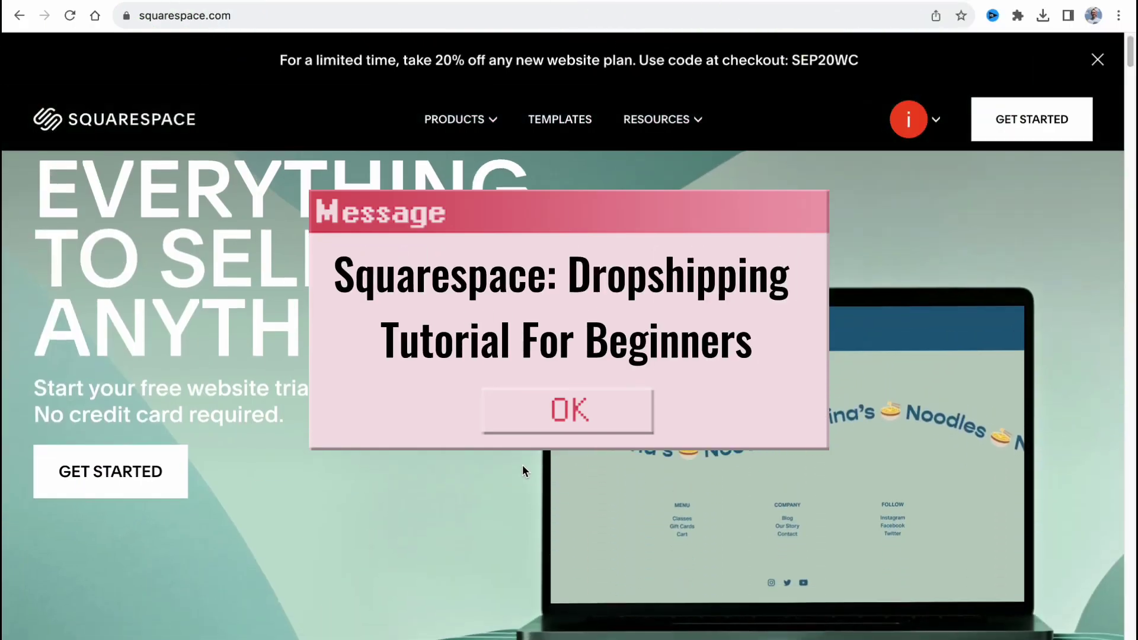
scroll(522, 465, "down", 3)
scroll(522, 465, "down", 2)
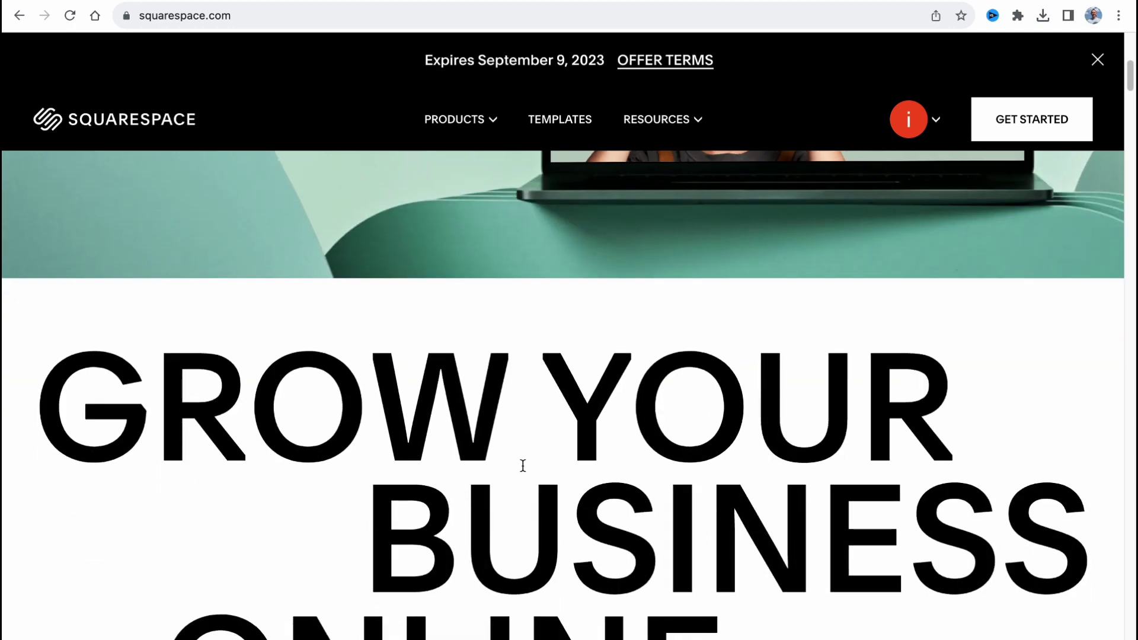
scroll(522, 465, "down", 3)
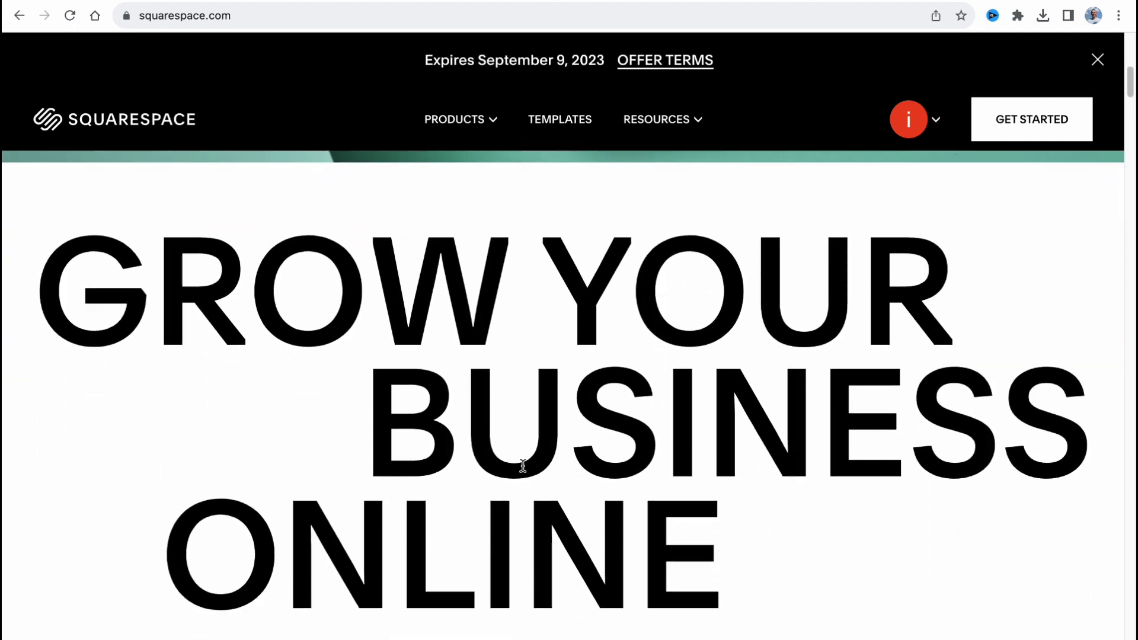
scroll(521, 466, "down", 4)
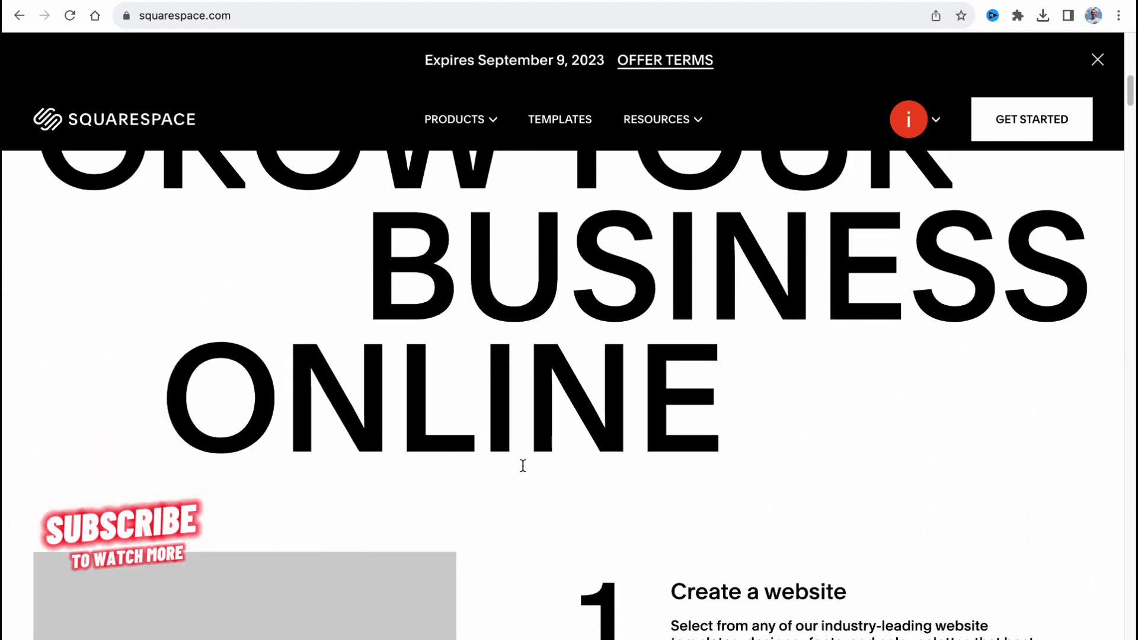
scroll(526, 467, "down", 5)
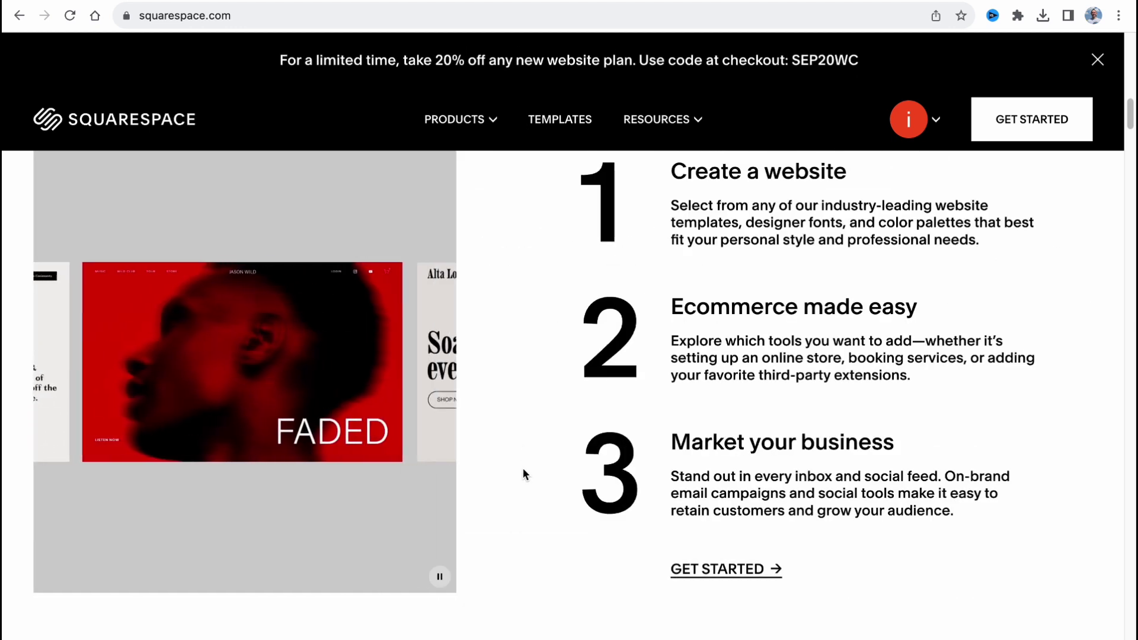
scroll(523, 467, "up", 4)
scroll(522, 467, "up", 2)
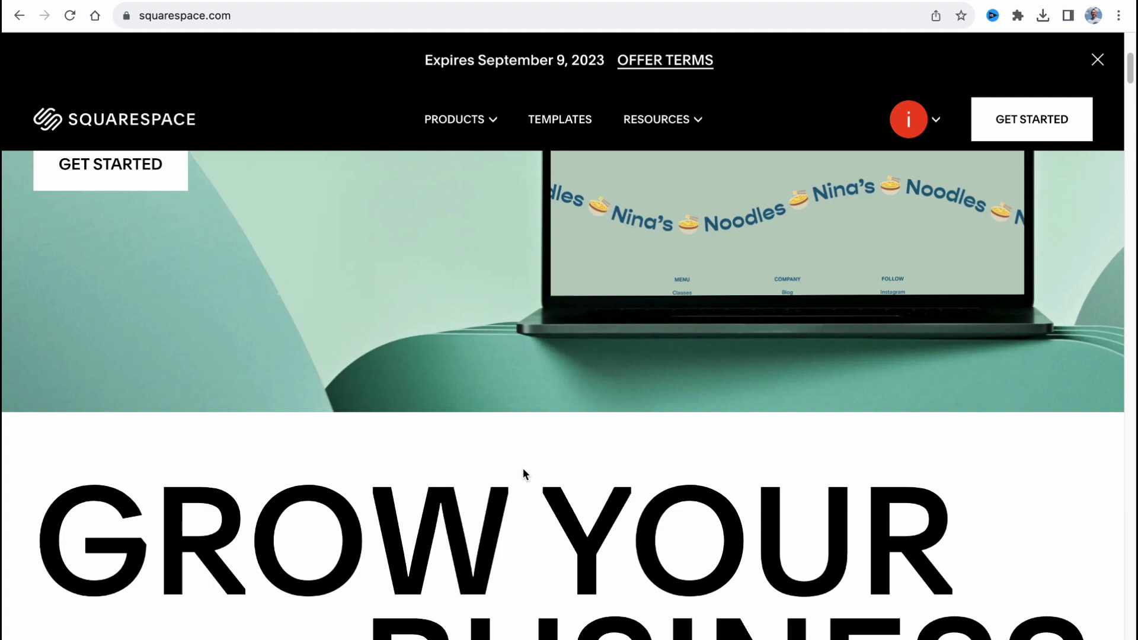
scroll(521, 467, "up", 4)
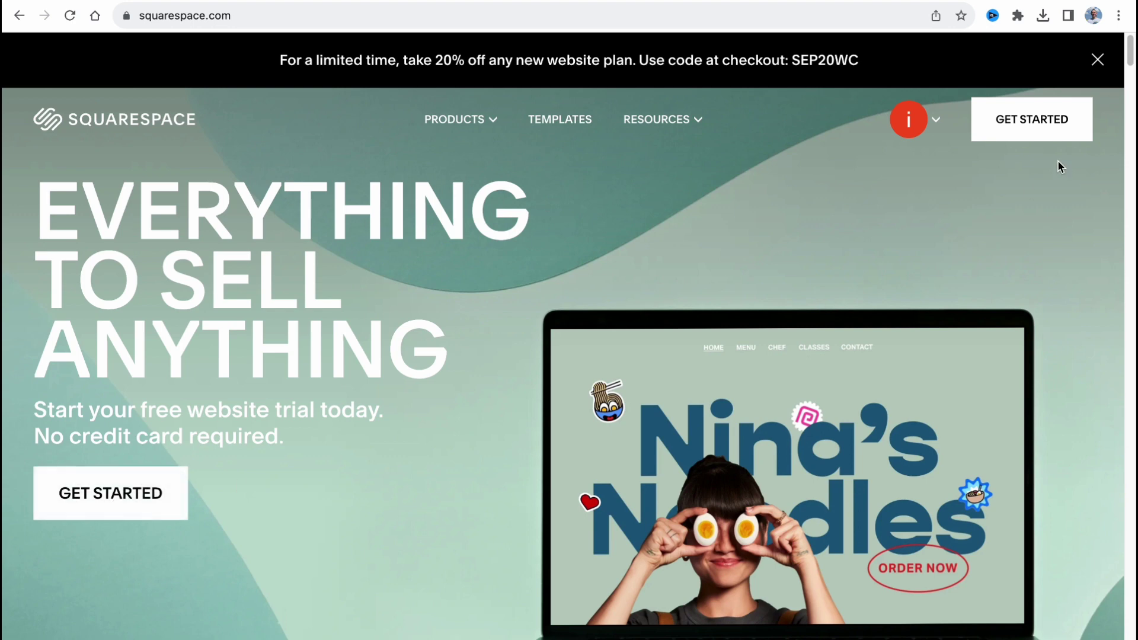
- Bring up the Squarespace website template gallery
left_click(1038, 132)
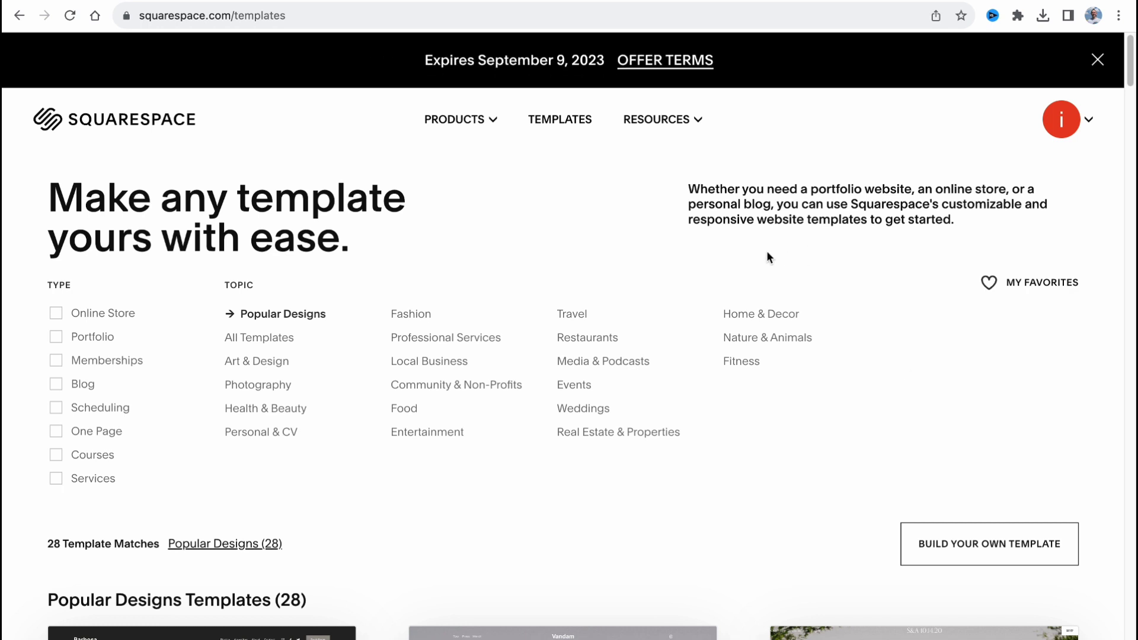
scroll(711, 258, "down", 1)
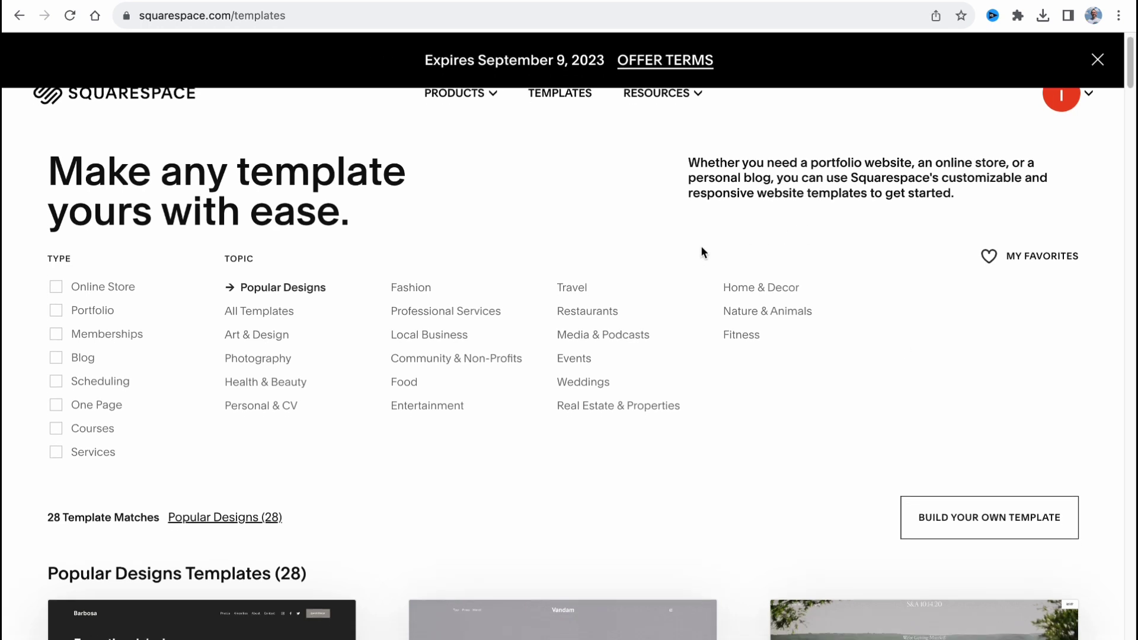
scroll(656, 245, "down", 1)
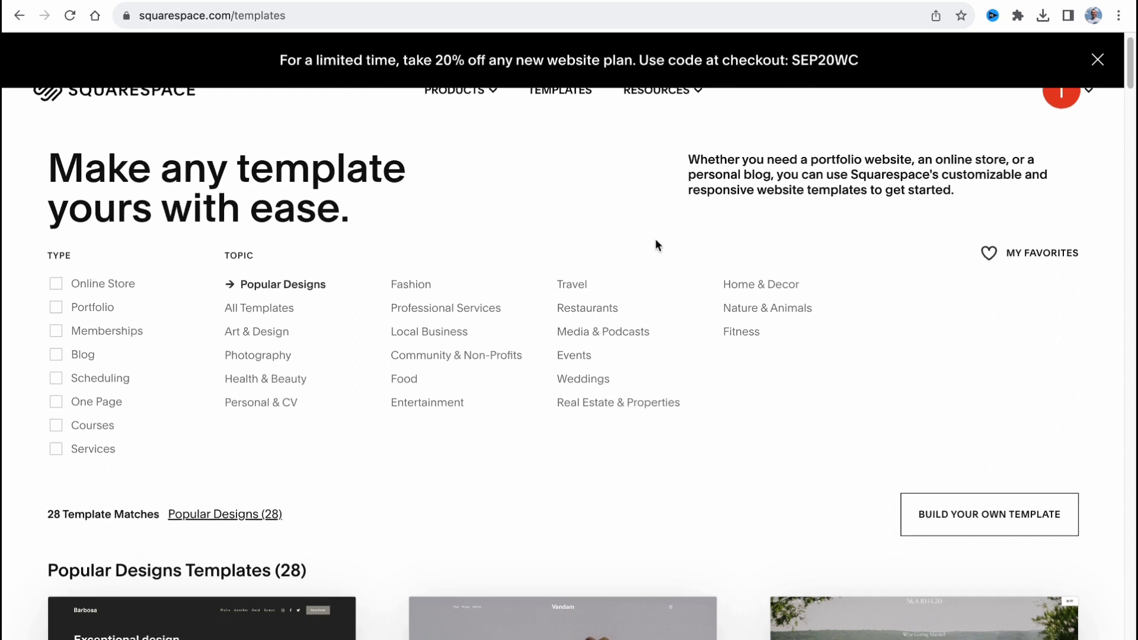
- Filter the template gallery to Online Store designs
left_click(107, 292)
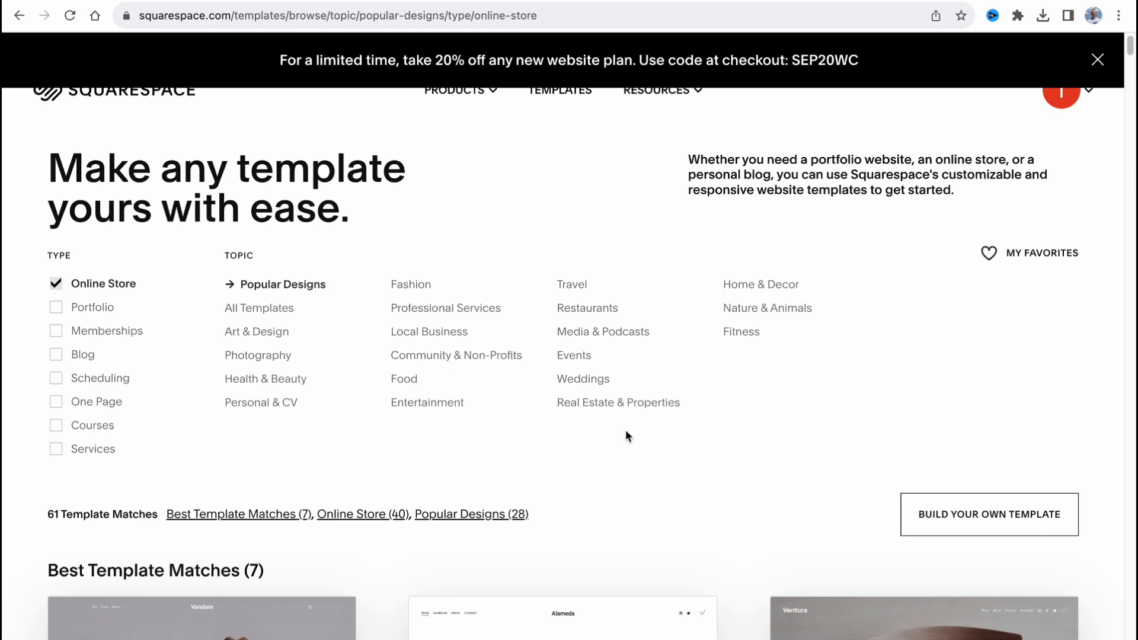
scroll(625, 428, "down", 1)
scroll(626, 429, "down", 2)
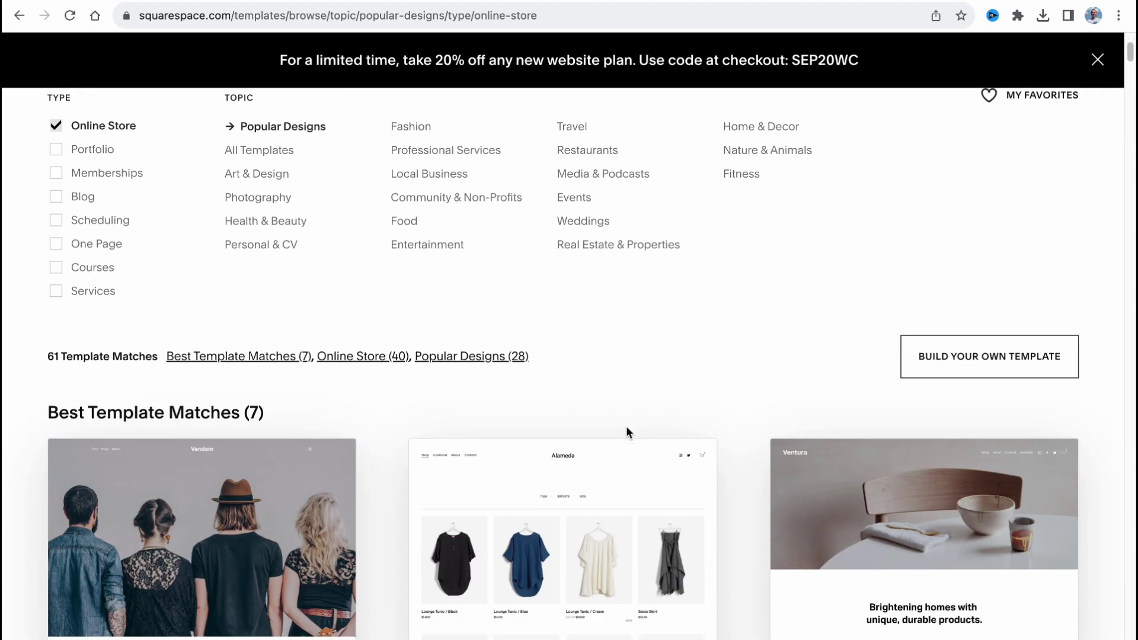
scroll(625, 427, "down", 2)
scroll(616, 271, "down", 3)
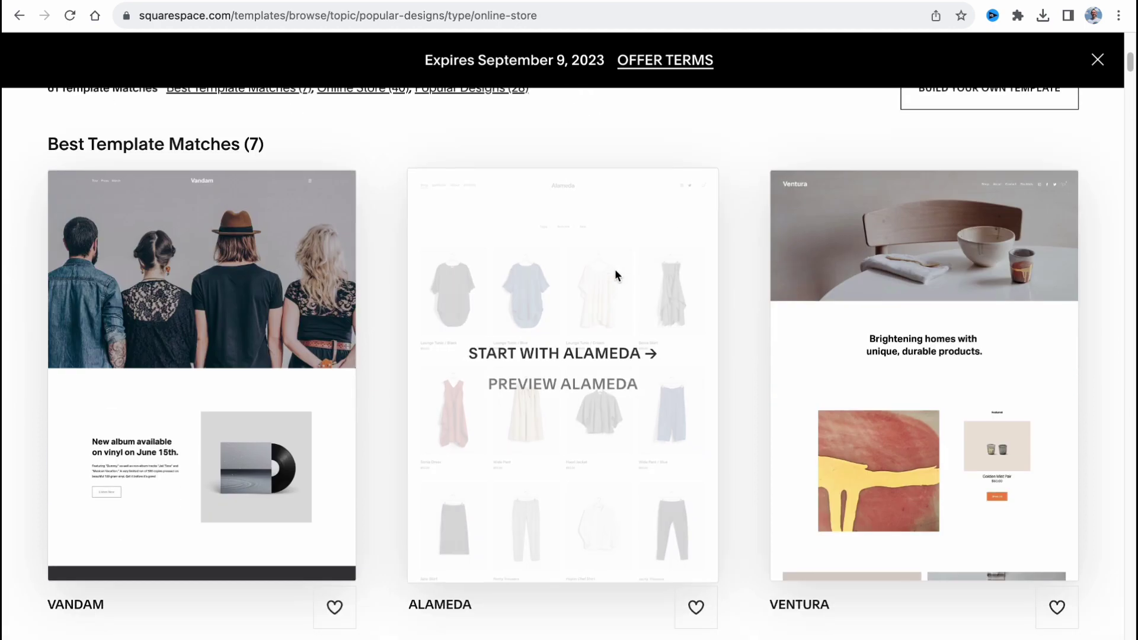
scroll(615, 270, "down", 5)
scroll(614, 273, "down", 4)
scroll(615, 274, "down", 7)
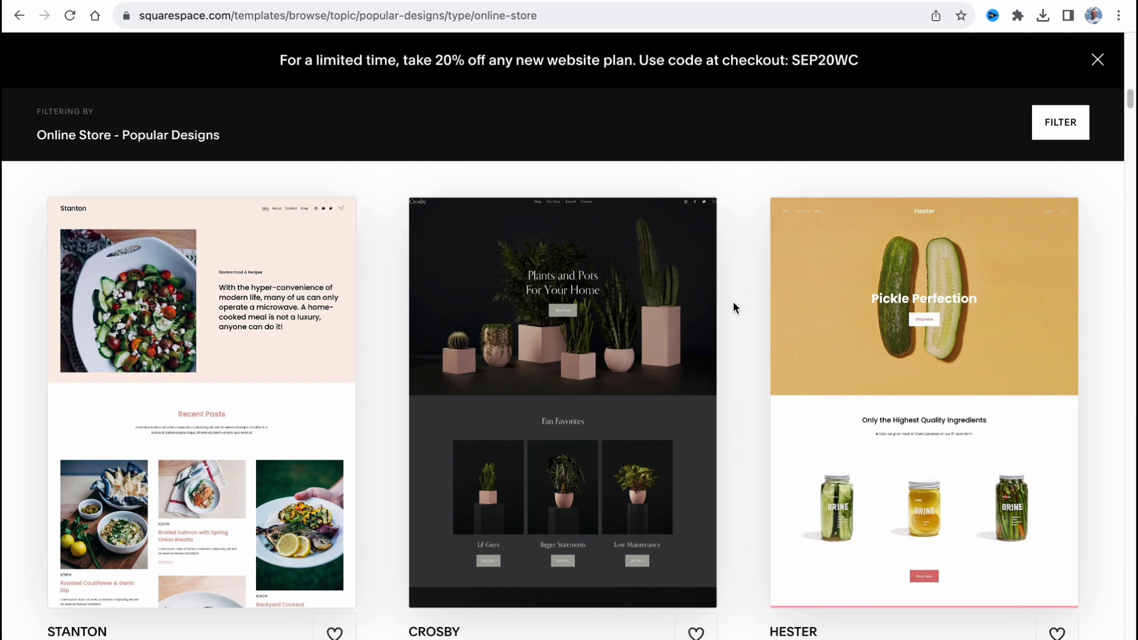
scroll(712, 316, "down", 2)
scroll(739, 356, "down", 1)
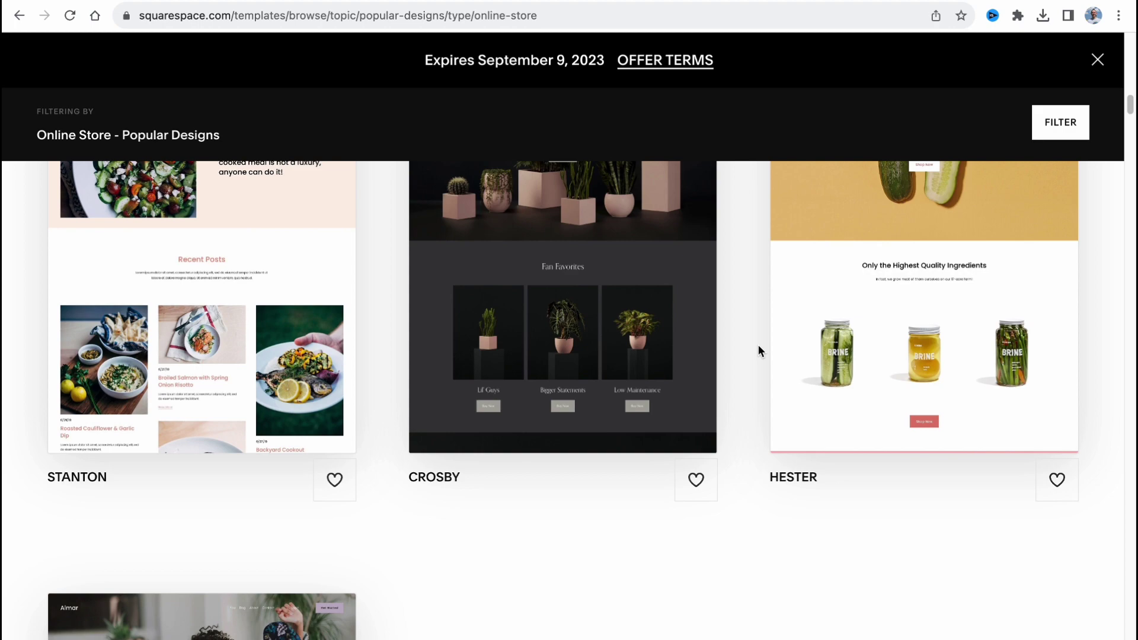
scroll(751, 347, "down", 2)
scroll(442, 410, "down", 2)
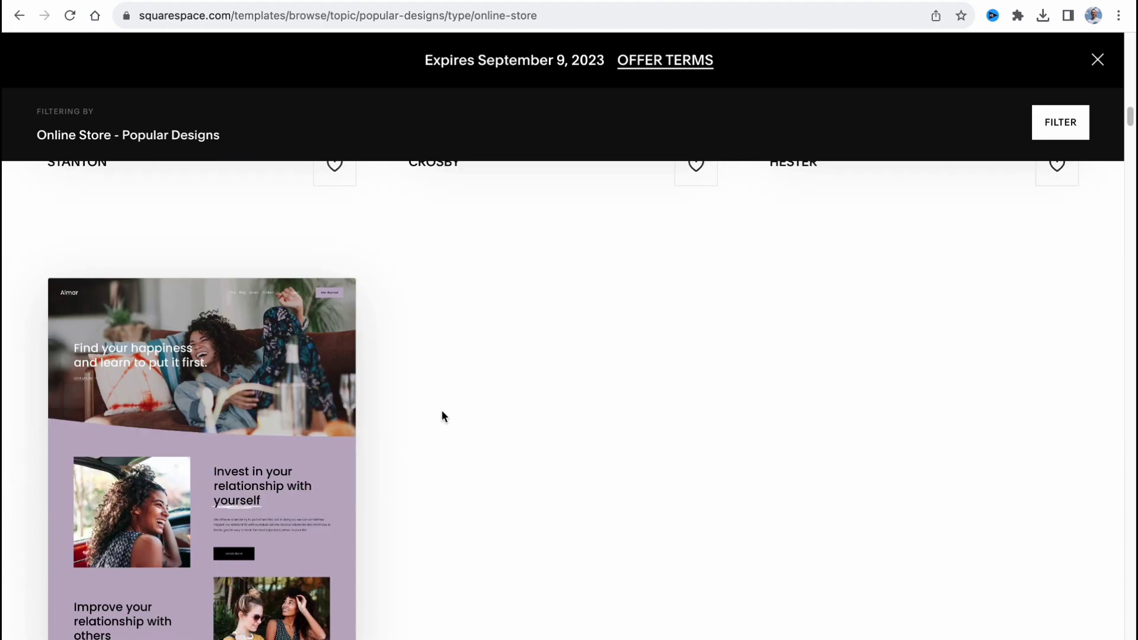
scroll(483, 397, "down", 2)
scroll(483, 396, "up", 8)
scroll(484, 397, "down", 3)
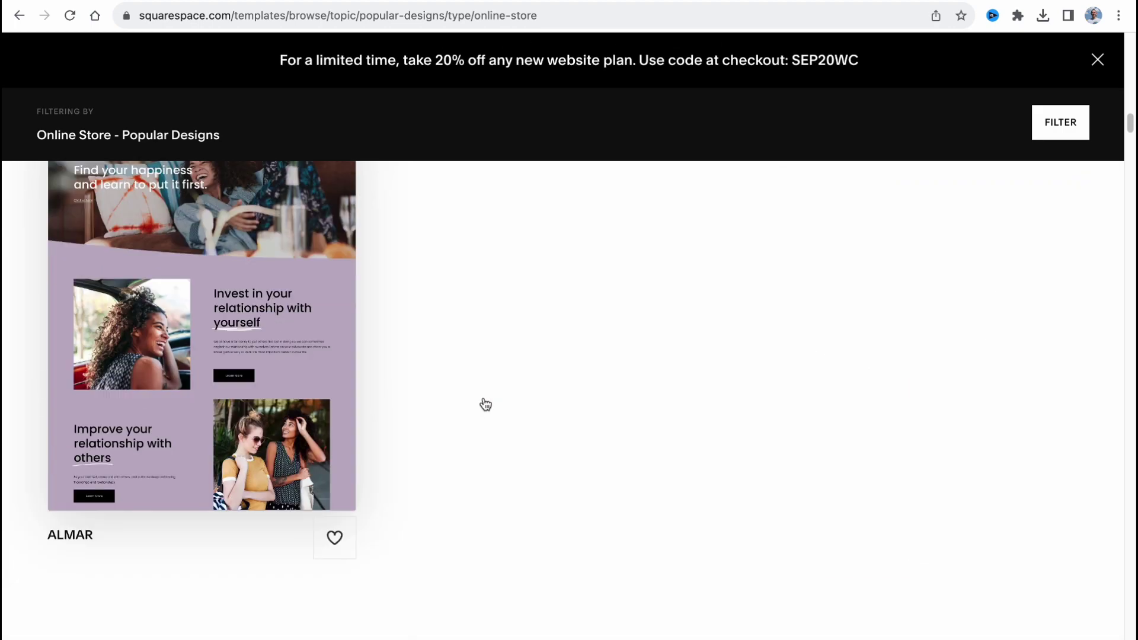
scroll(483, 397, "down", 3)
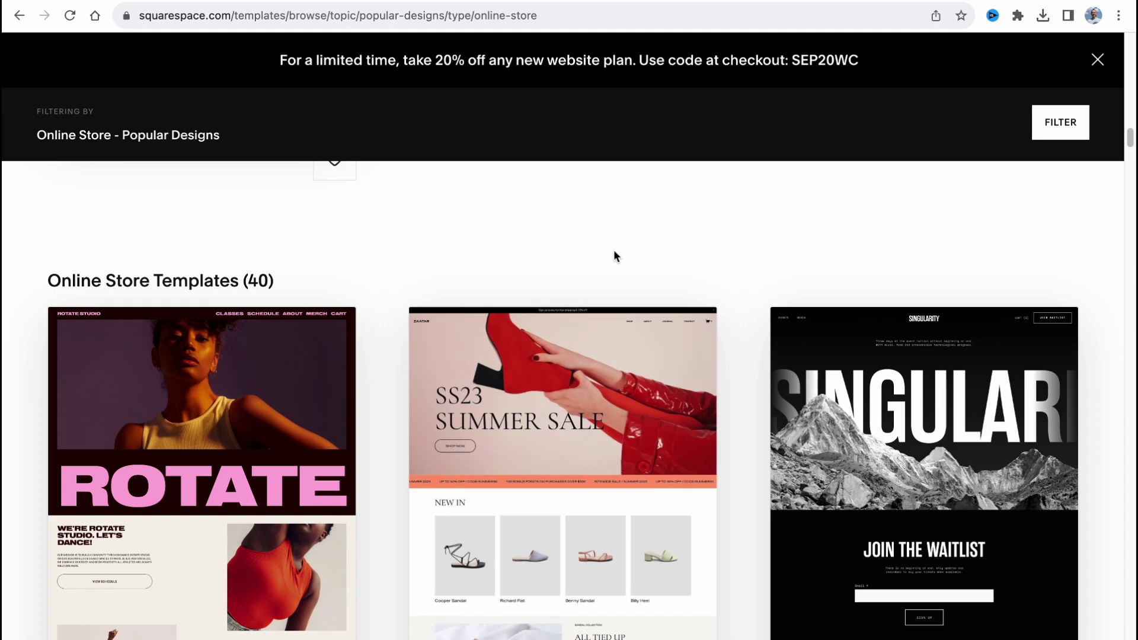
scroll(613, 249, "down", 2)
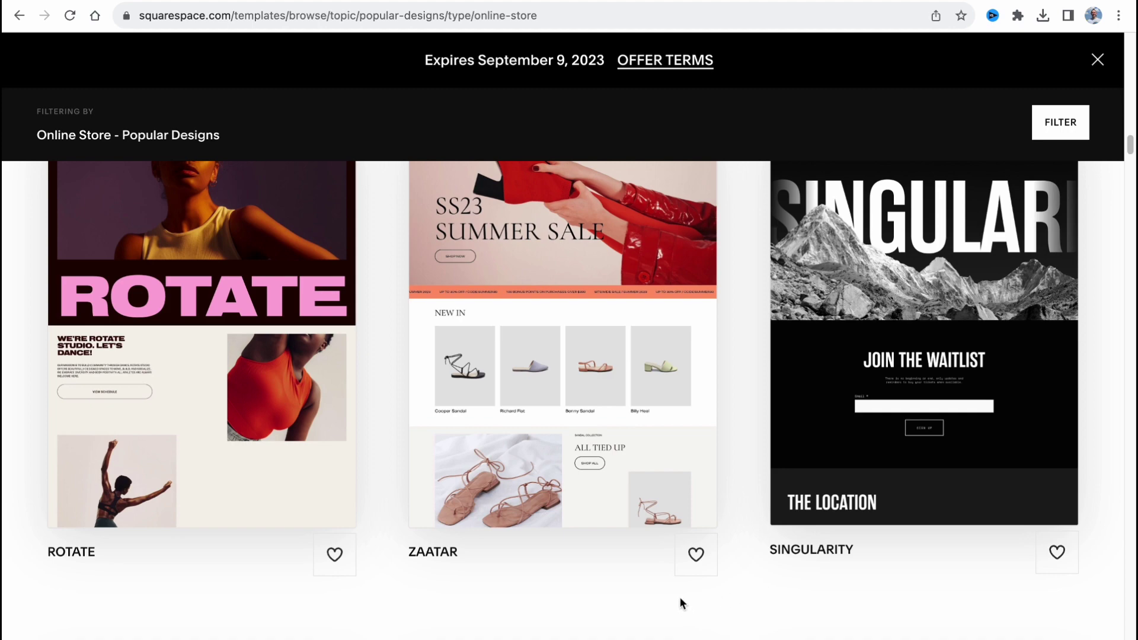
scroll(680, 596, "up", 1)
scroll(662, 552, "up", 2)
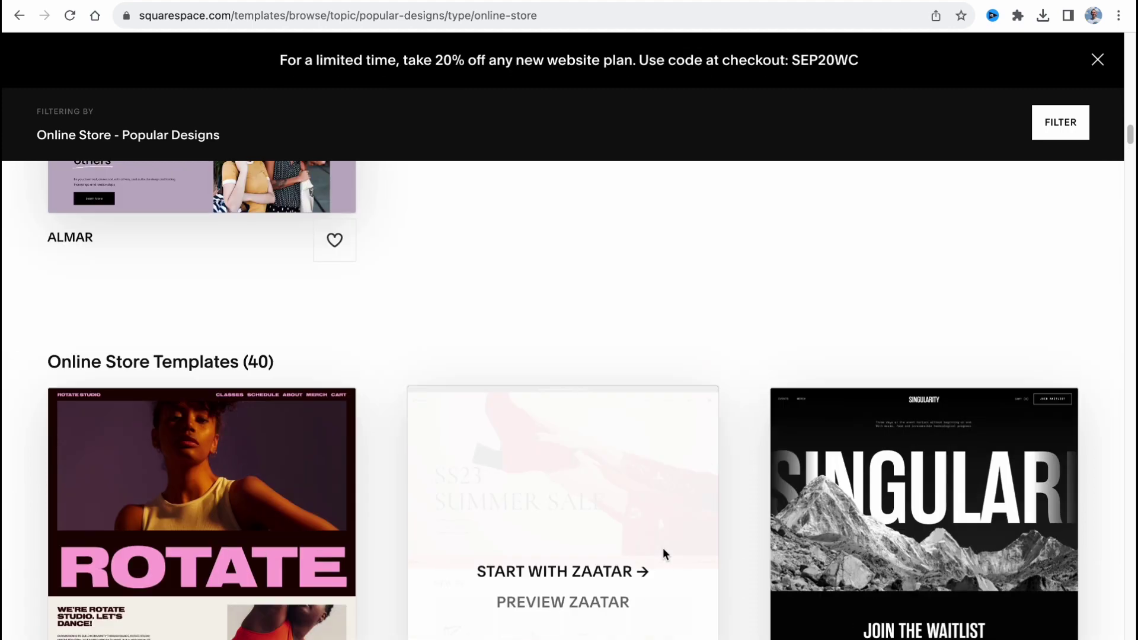
scroll(662, 547, "up", 3)
scroll(662, 548, "up", 3)
scroll(663, 548, "up", 1)
scroll(662, 552, "up", 3)
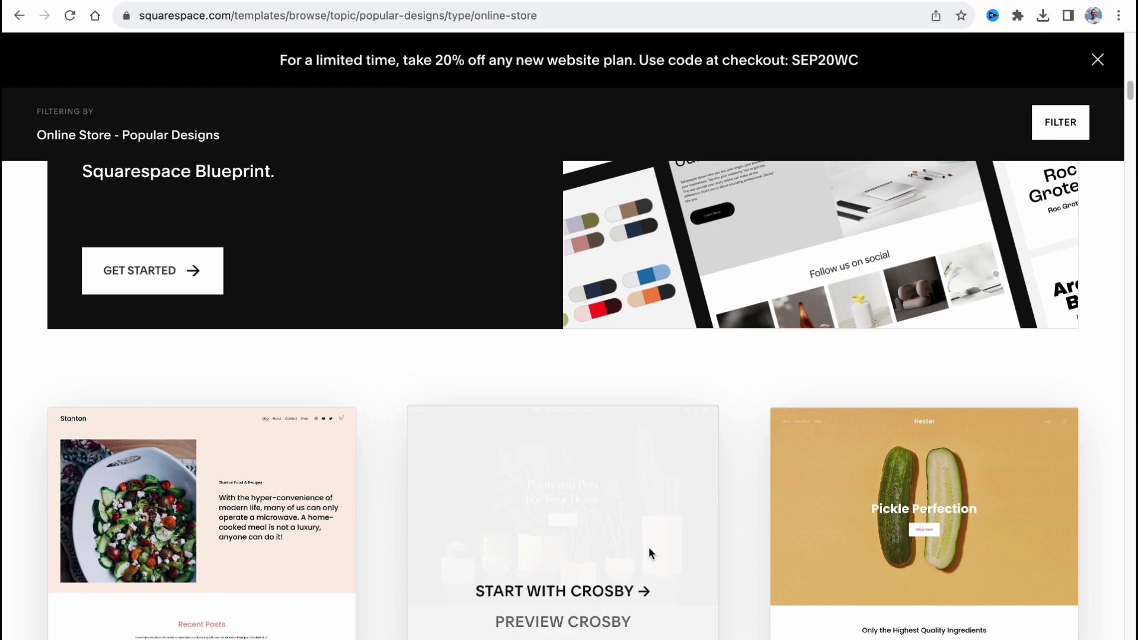
scroll(649, 552, "up", 3)
scroll(654, 549, "up", 2)
scroll(656, 549, "up", 3)
scroll(578, 534, "down", 1)
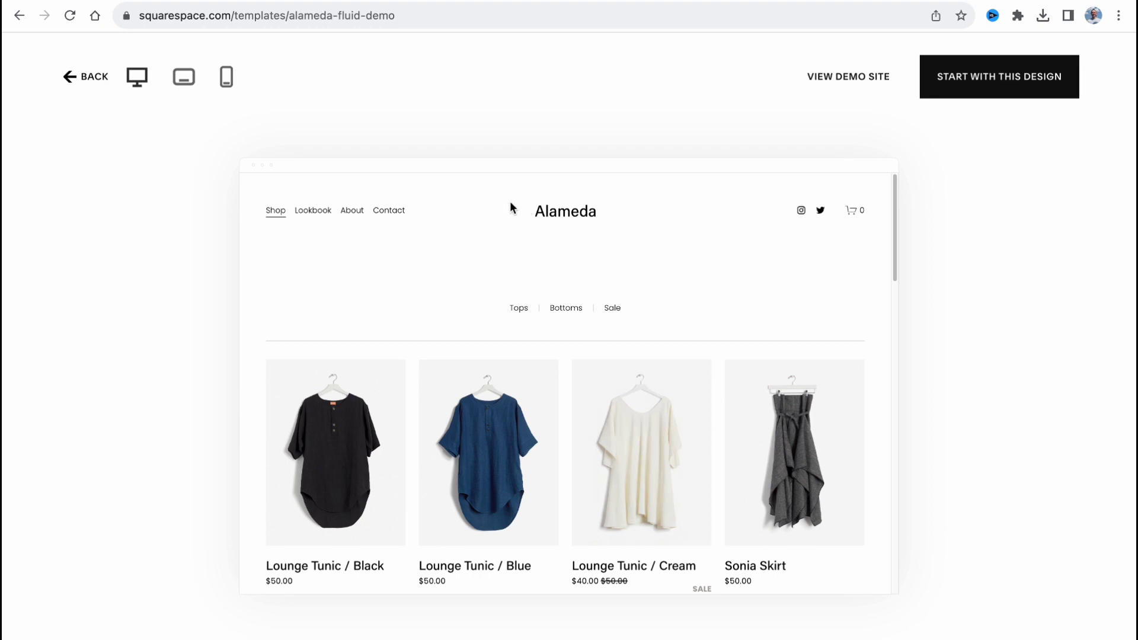
scroll(569, 285, "down", 1)
scroll(618, 404, "down", 2)
scroll(618, 404, "down", 2)
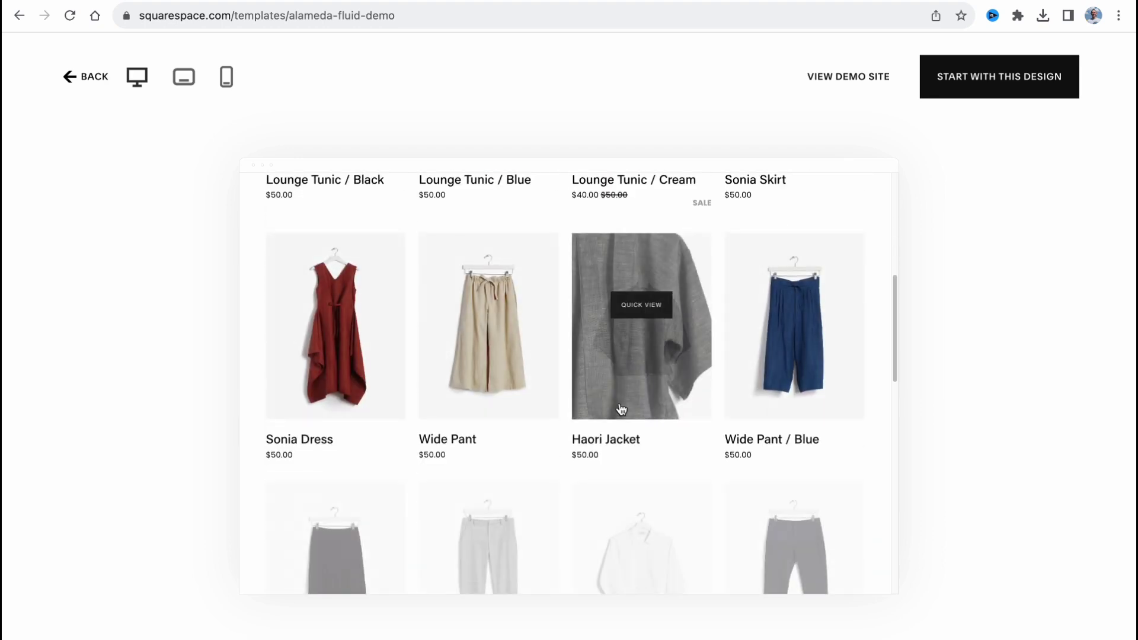
scroll(613, 407, "down", 1)
- Preview the Zaatar template down to its footer, then return to the online store list
left_click(18, 16)
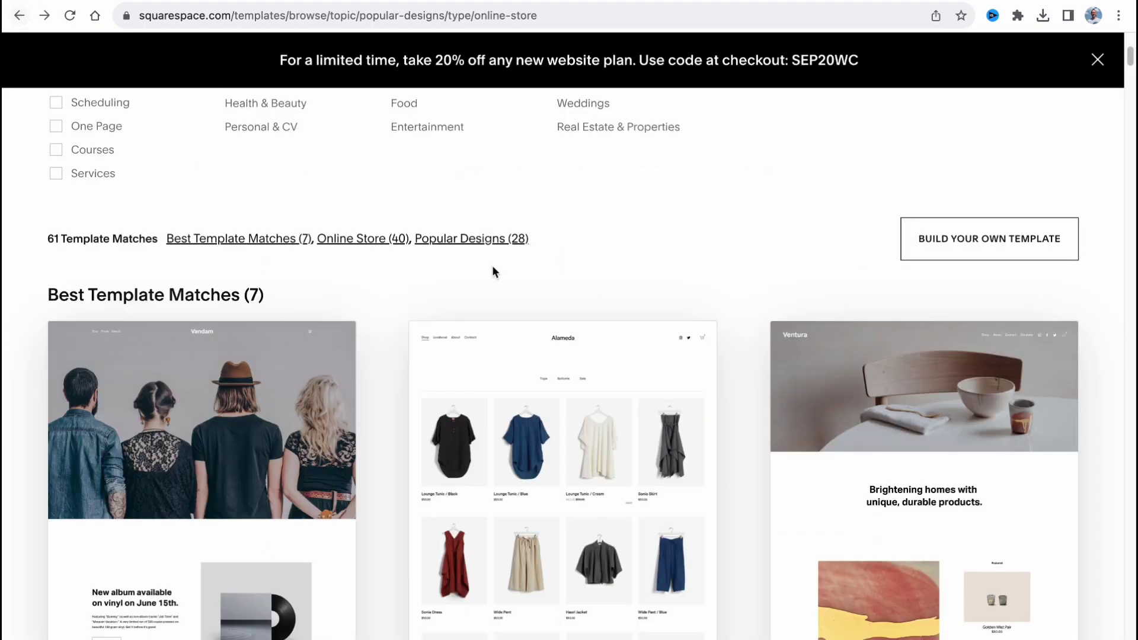
scroll(563, 332, "down", 8)
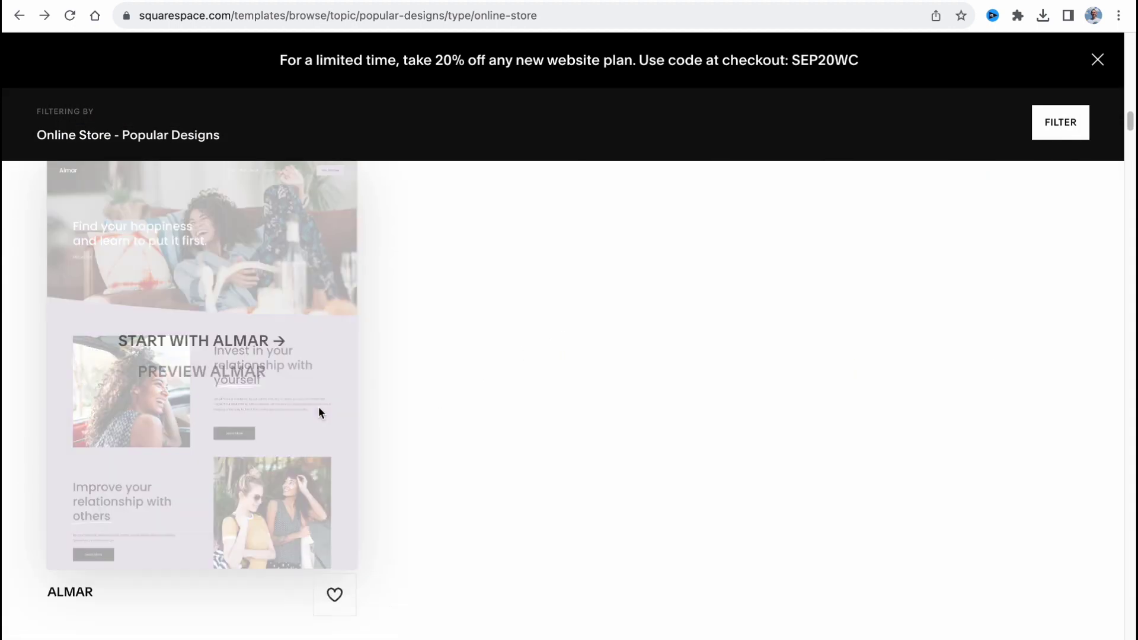
scroll(318, 407, "down", 4)
scroll(323, 413, "down", 4)
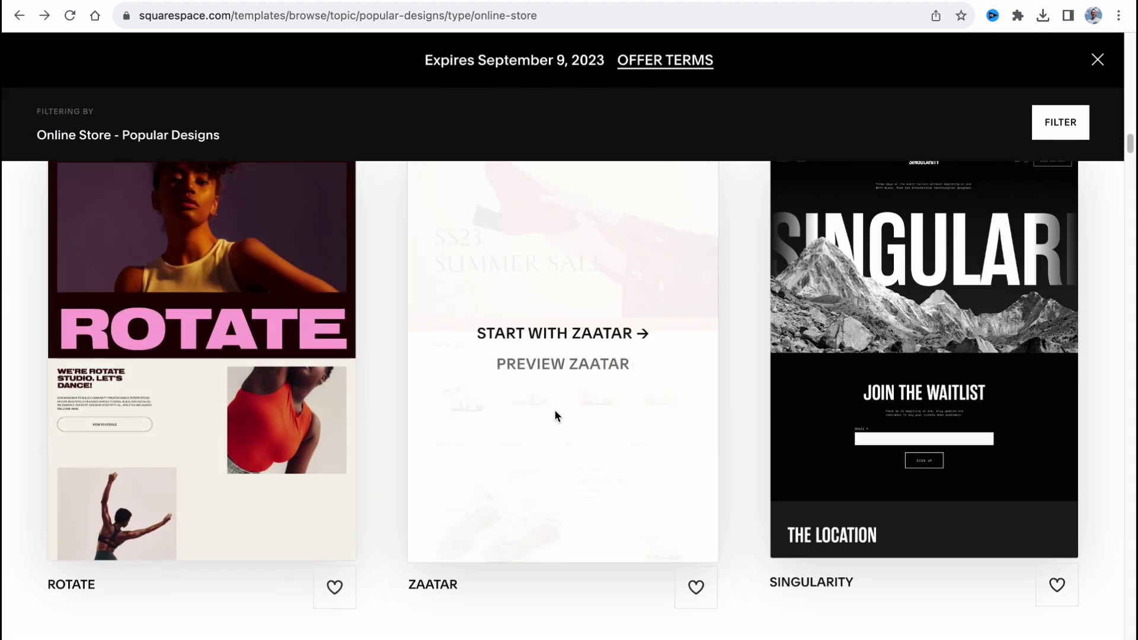
left_click(551, 383)
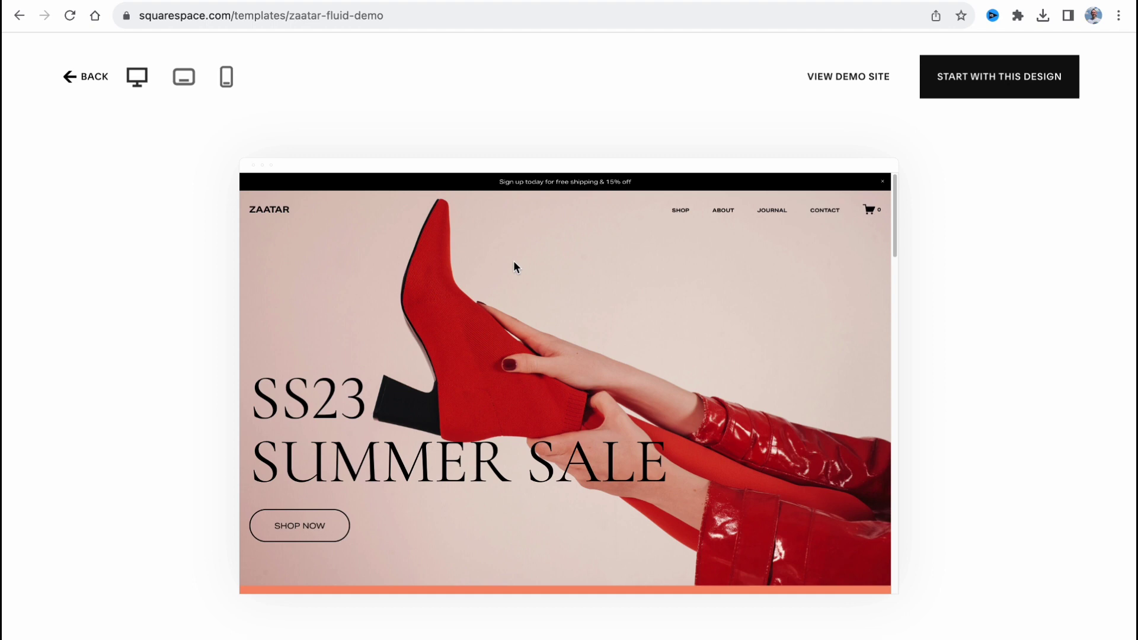
scroll(534, 418, "down", 5)
scroll(516, 405, "up", 4)
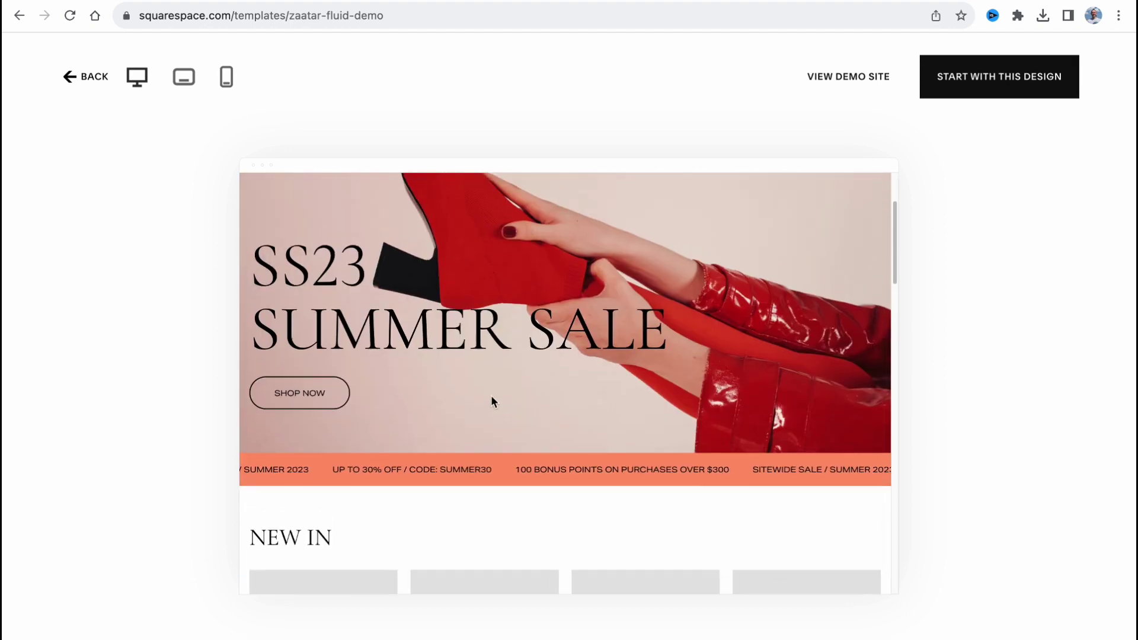
scroll(479, 394, "up", 3)
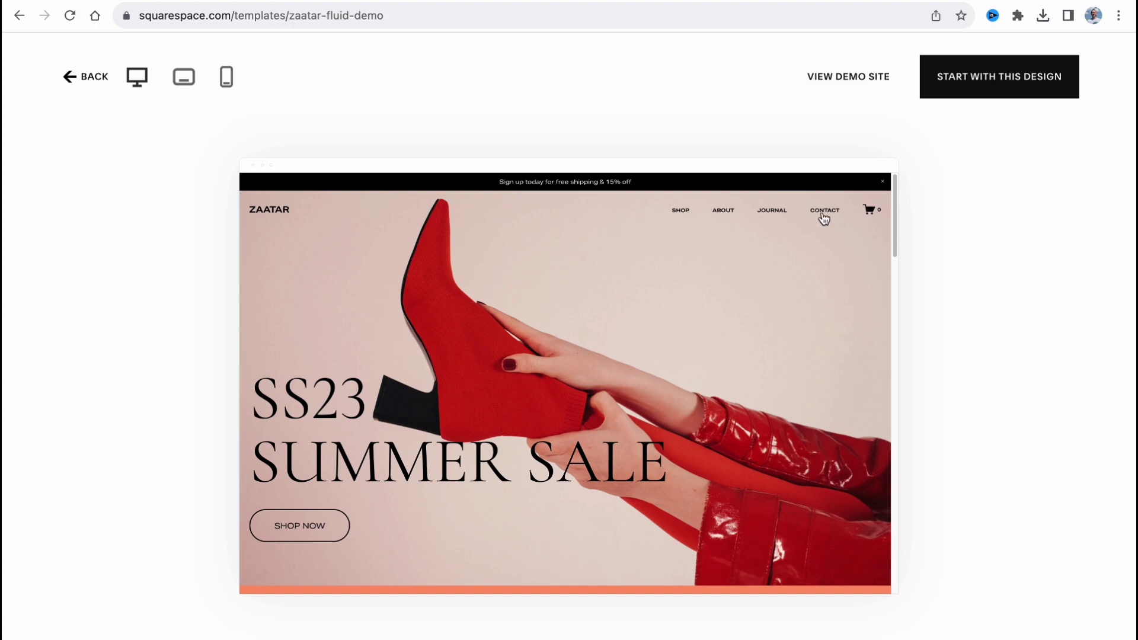
scroll(823, 218, "down", 1)
scroll(659, 410, "down", 4)
scroll(660, 406, "down", 2)
scroll(659, 405, "down", 1)
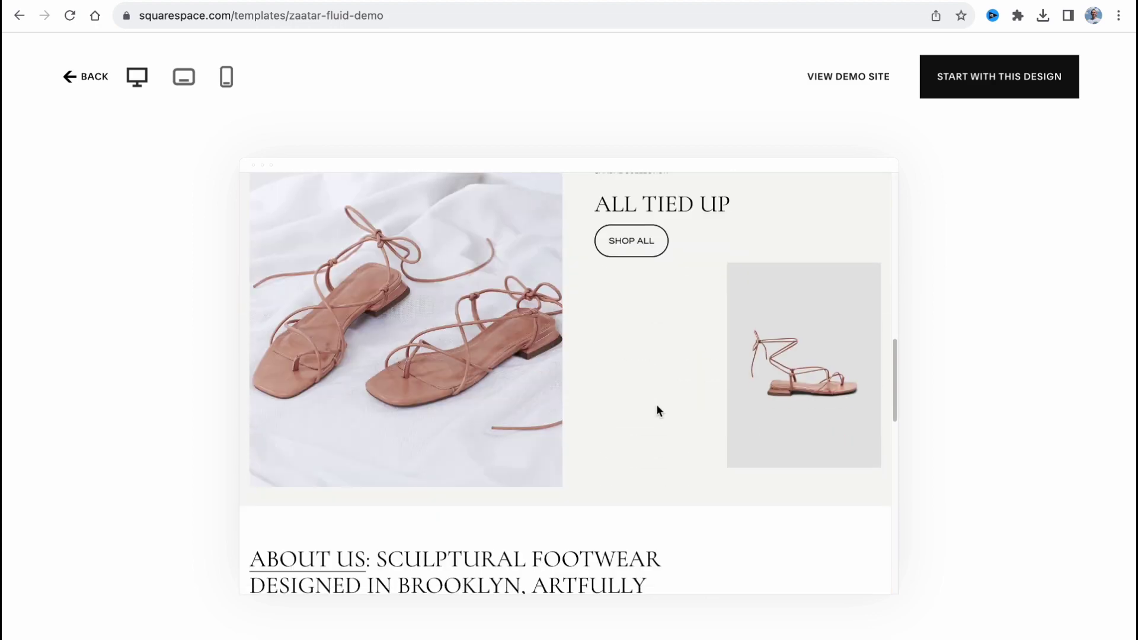
scroll(657, 406, "down", 2)
scroll(658, 405, "down", 1)
scroll(657, 409, "down", 1)
scroll(631, 414, "down", 2)
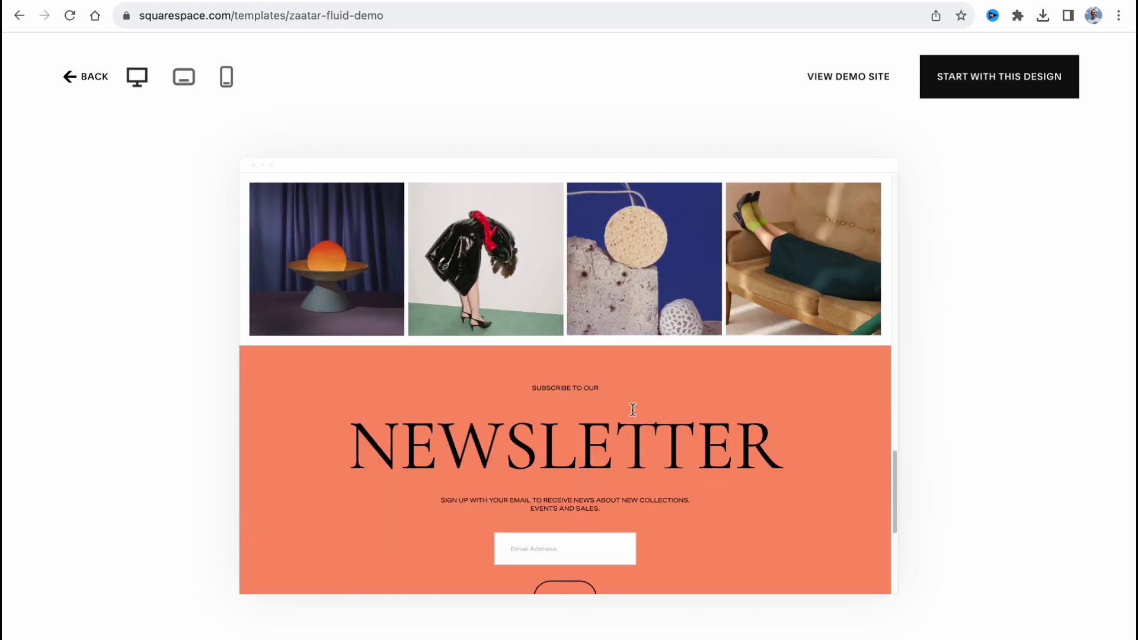
scroll(632, 409, "down", 1)
scroll(633, 411, "down", 1)
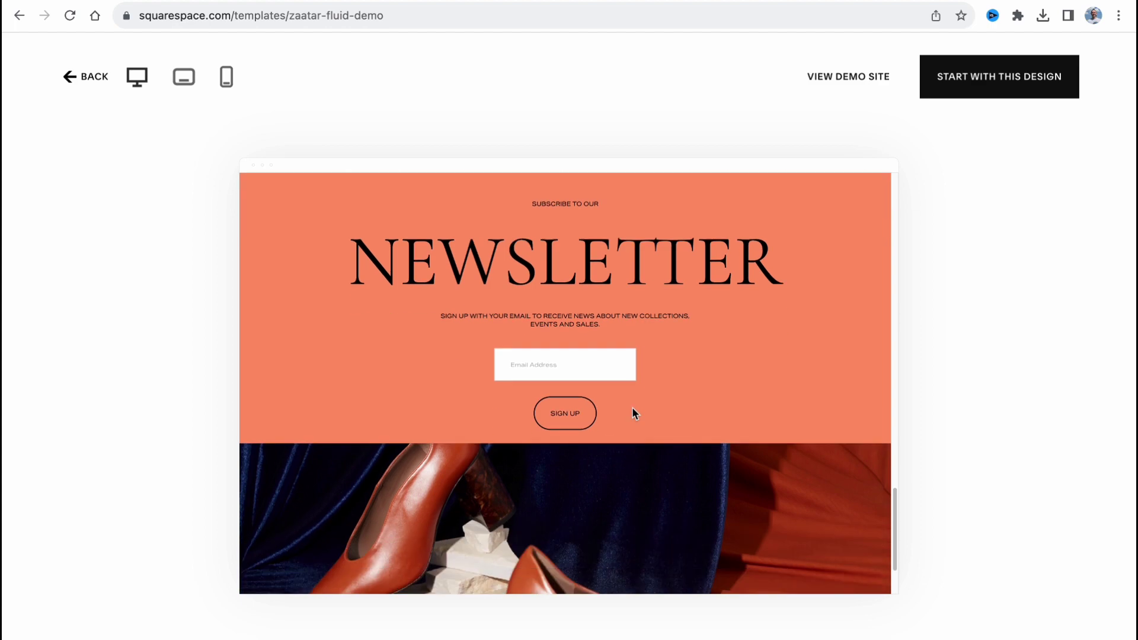
scroll(632, 412, "down", 2)
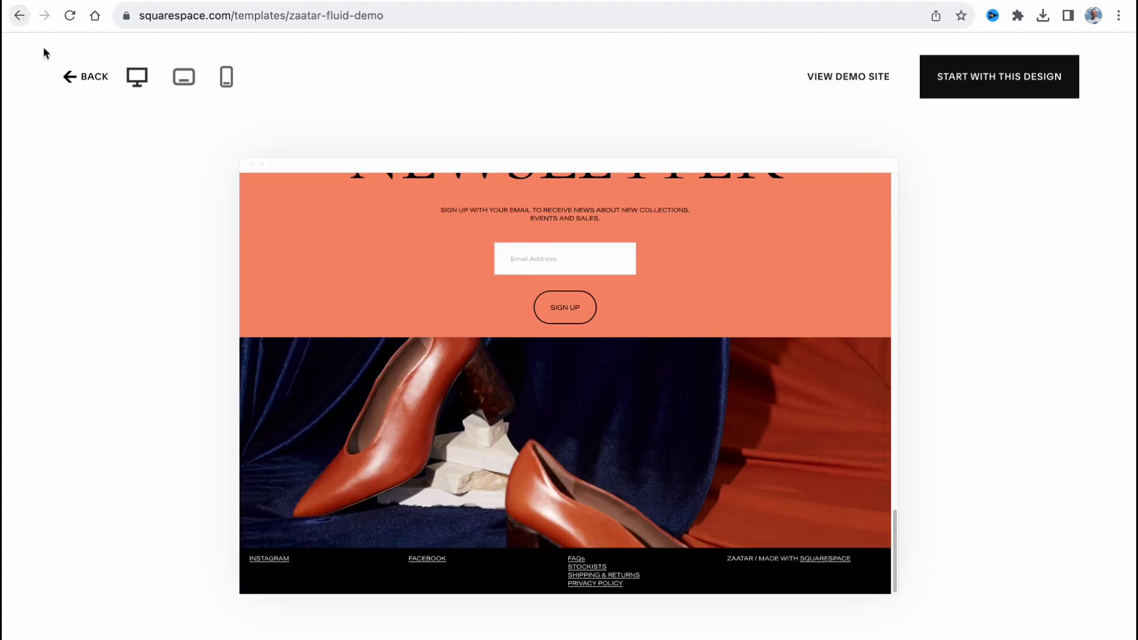
left_click(75, 81)
scroll(591, 412, "down", 4)
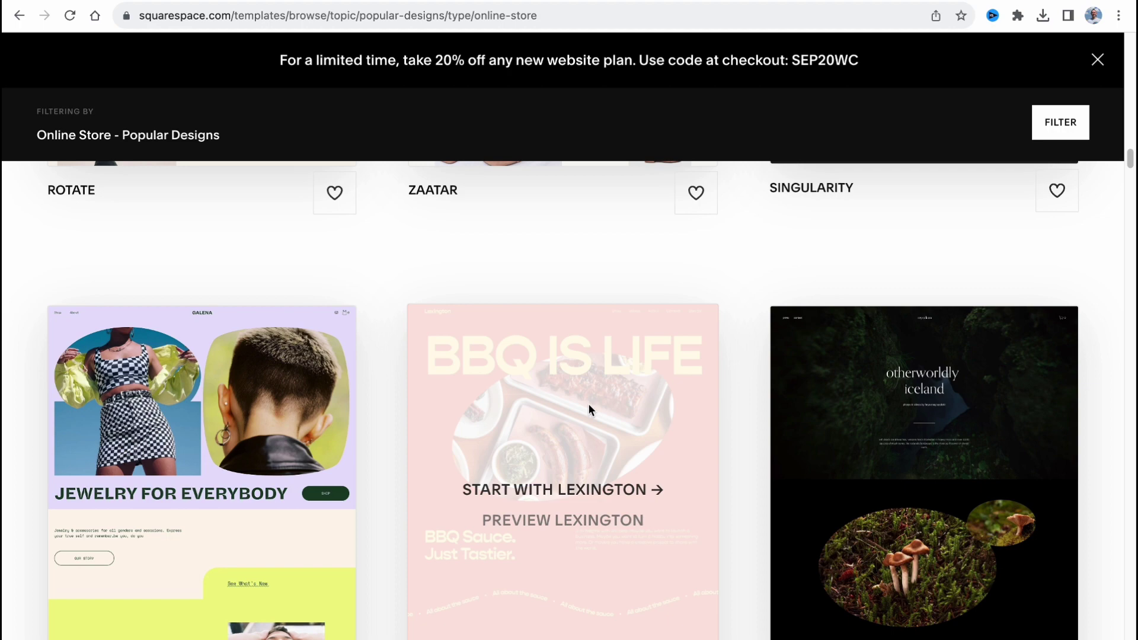
scroll(585, 406, "down", 1)
scroll(582, 409, "down", 2)
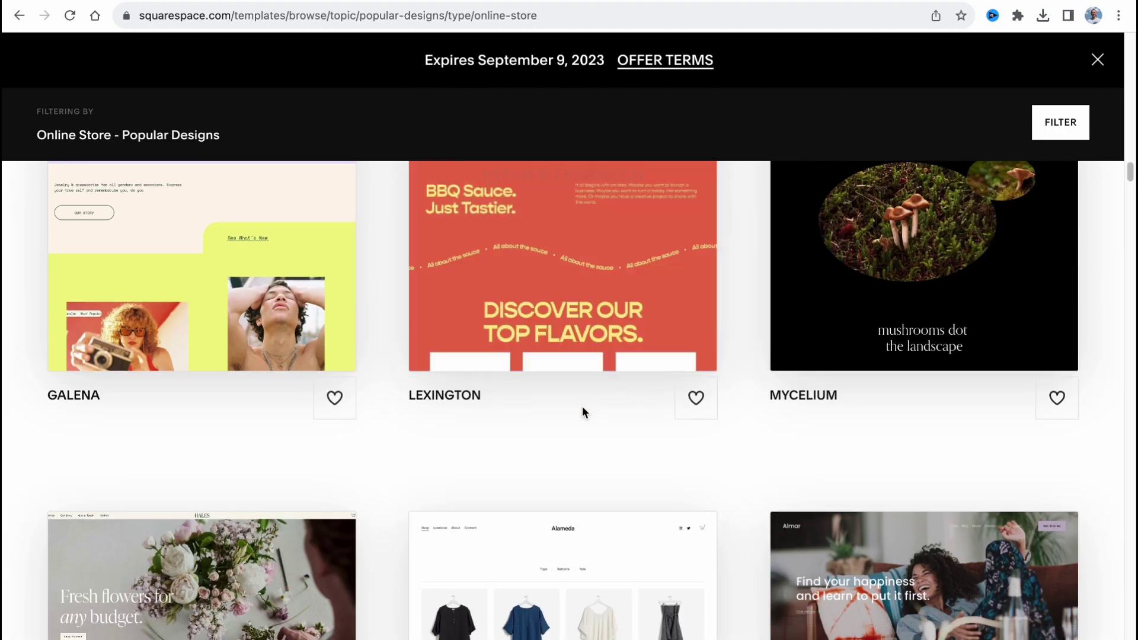
scroll(583, 407, "down", 3)
scroll(578, 411, "down", 2)
scroll(576, 413, "down", 3)
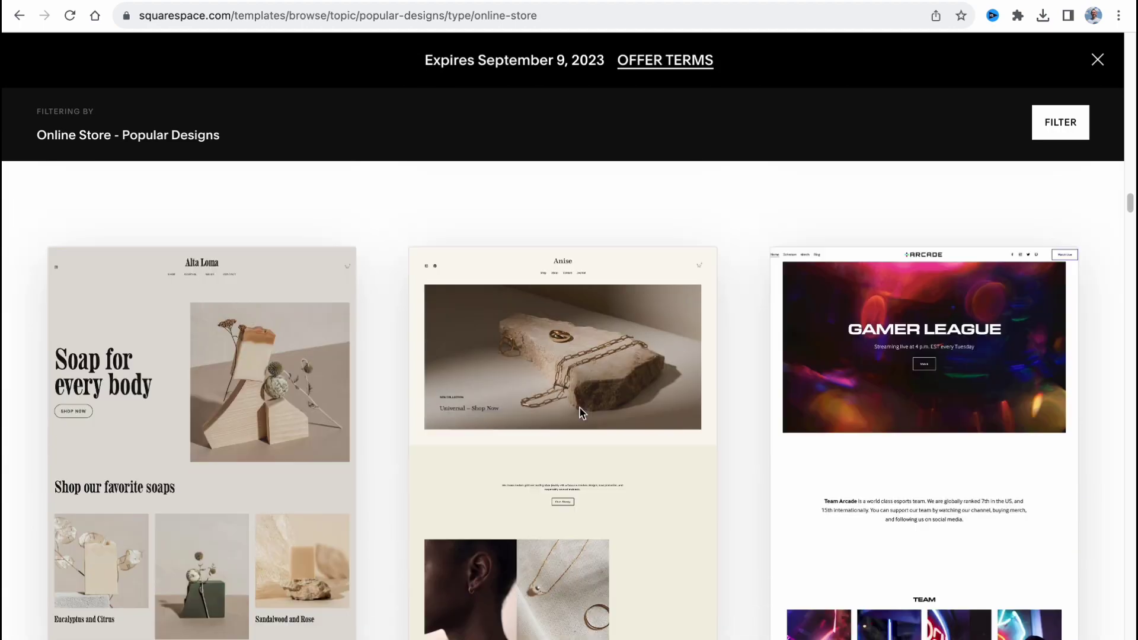
scroll(571, 419, "down", 1)
scroll(572, 413, "up", 4)
scroll(629, 420, "up", 1)
scroll(647, 457, "up", 1)
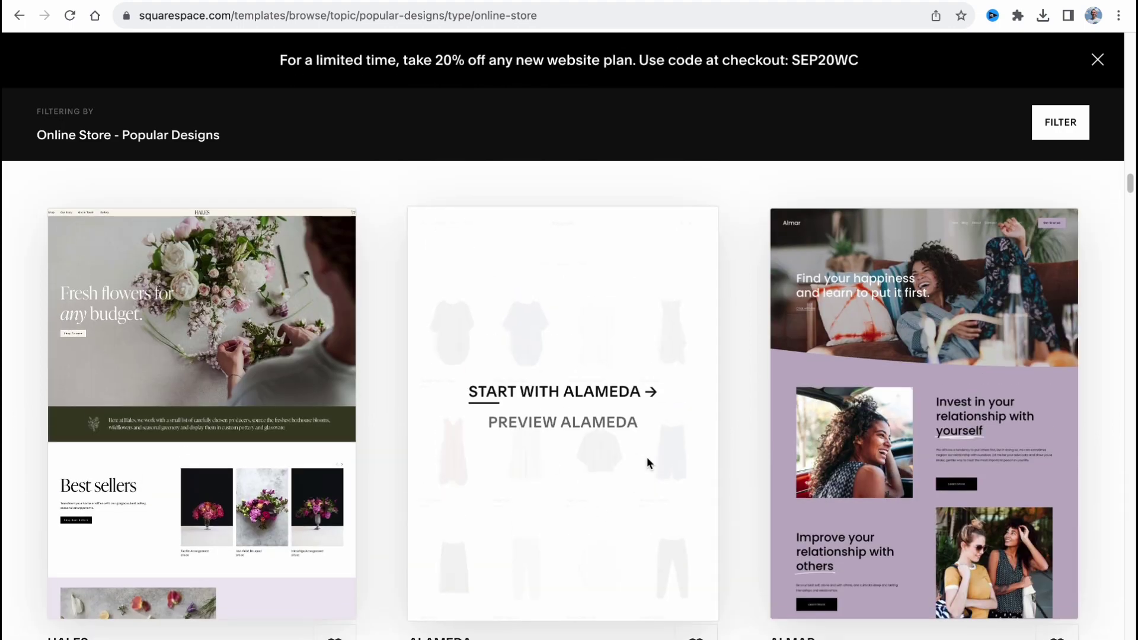
- Start a new site from the Alameda template
left_click(572, 396)
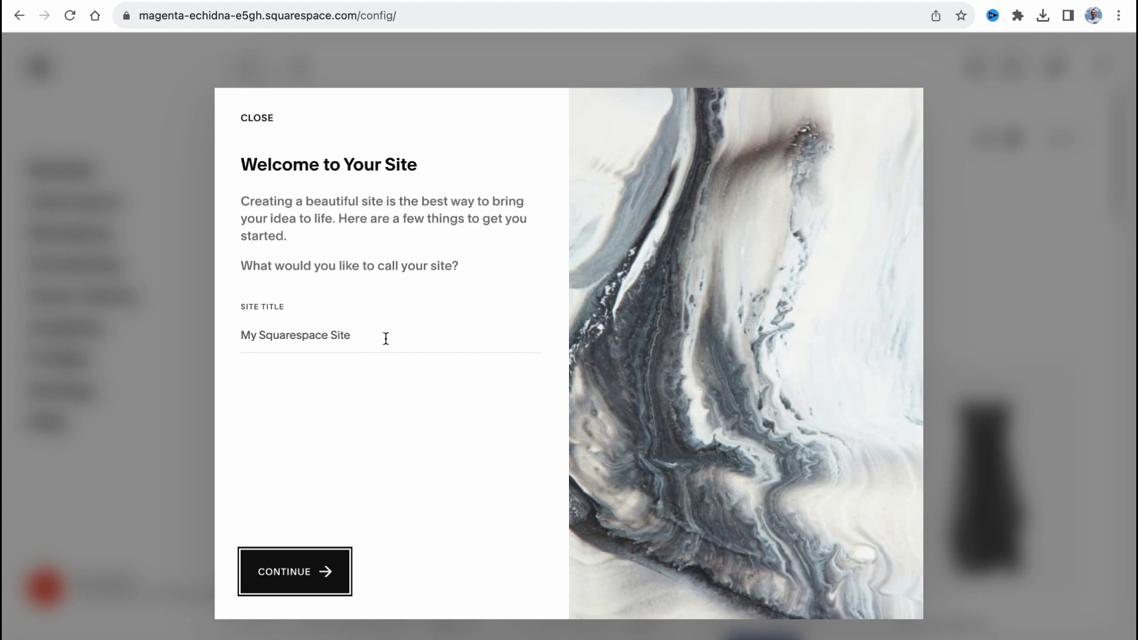
- Title the site HelperMan and advance the welcome tour to its last page
left_click(308, 335)
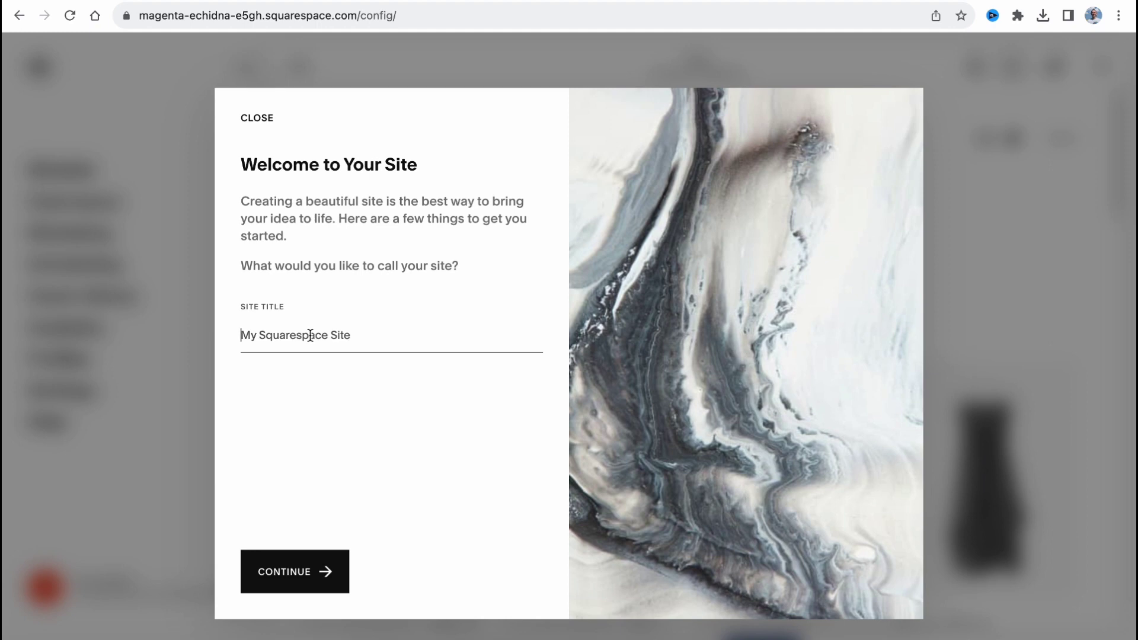
type("Help")
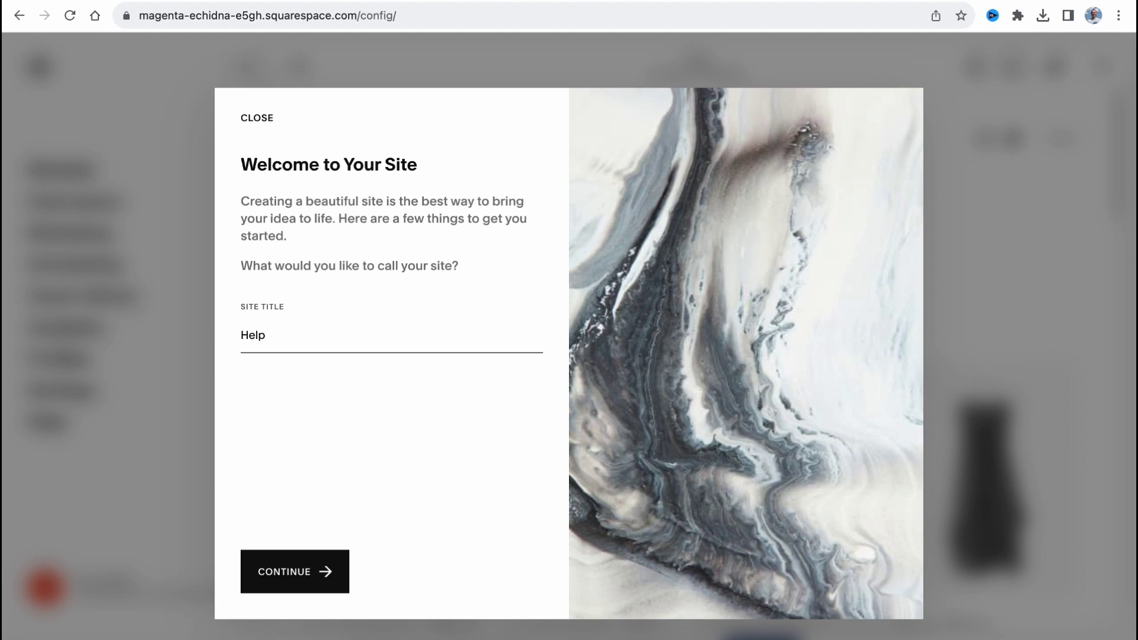
type("erMan")
left_click(318, 577)
left_click(507, 575)
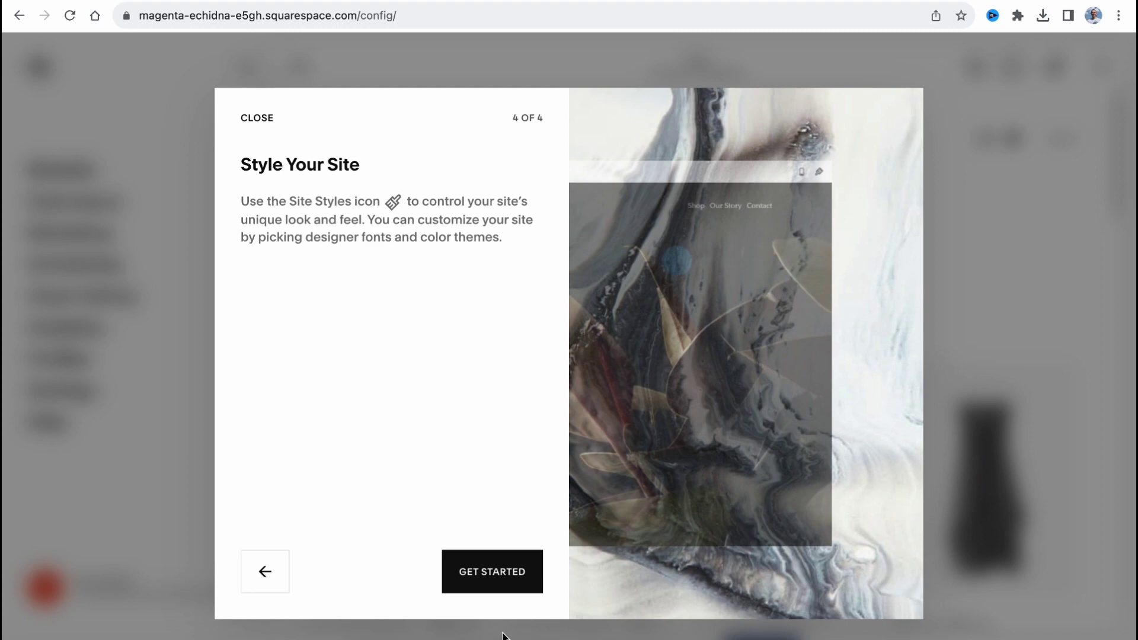
left_click(485, 580)
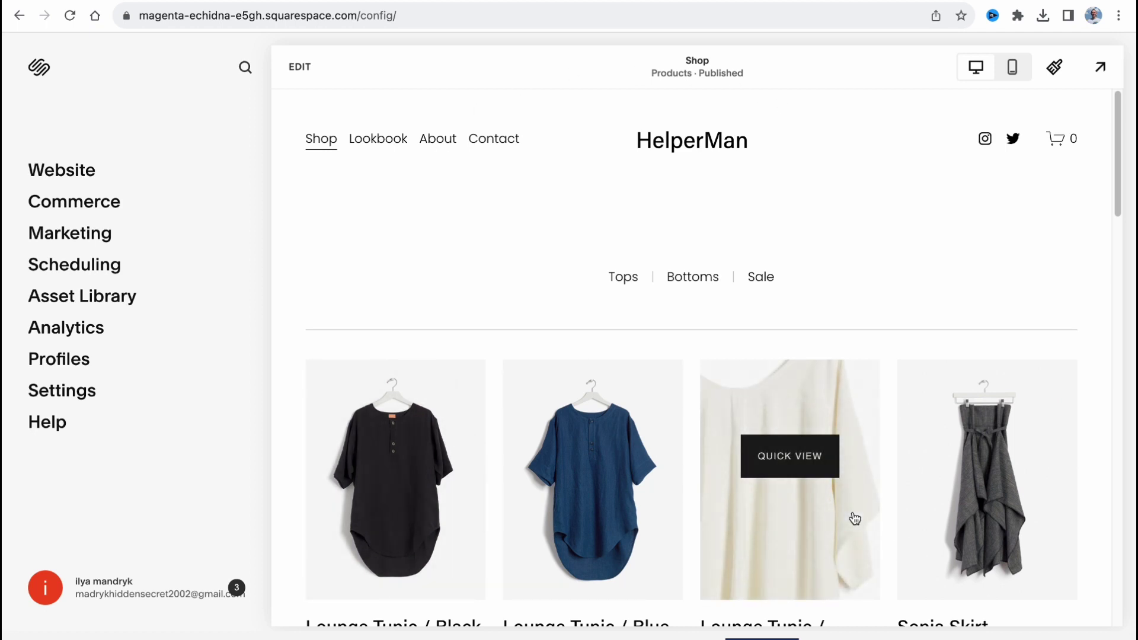
mouse_move(1055, 68)
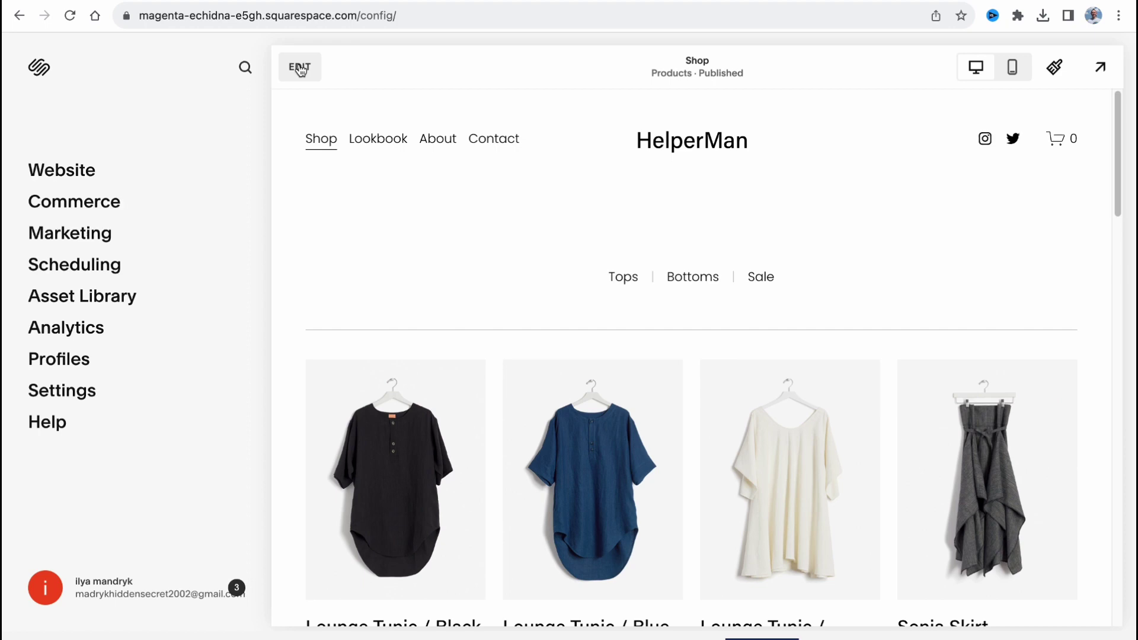
- Reach the Fonts panel of Site Styles, dismissing the sections error on the way
left_click(1055, 70)
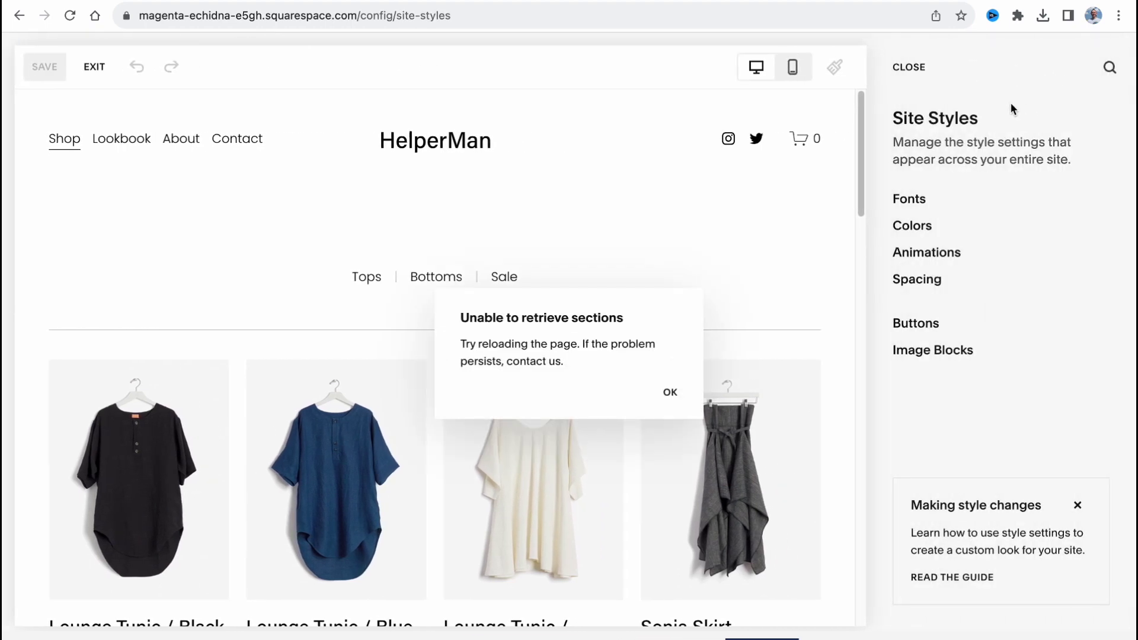
left_click(668, 394)
mouse_move(730, 480)
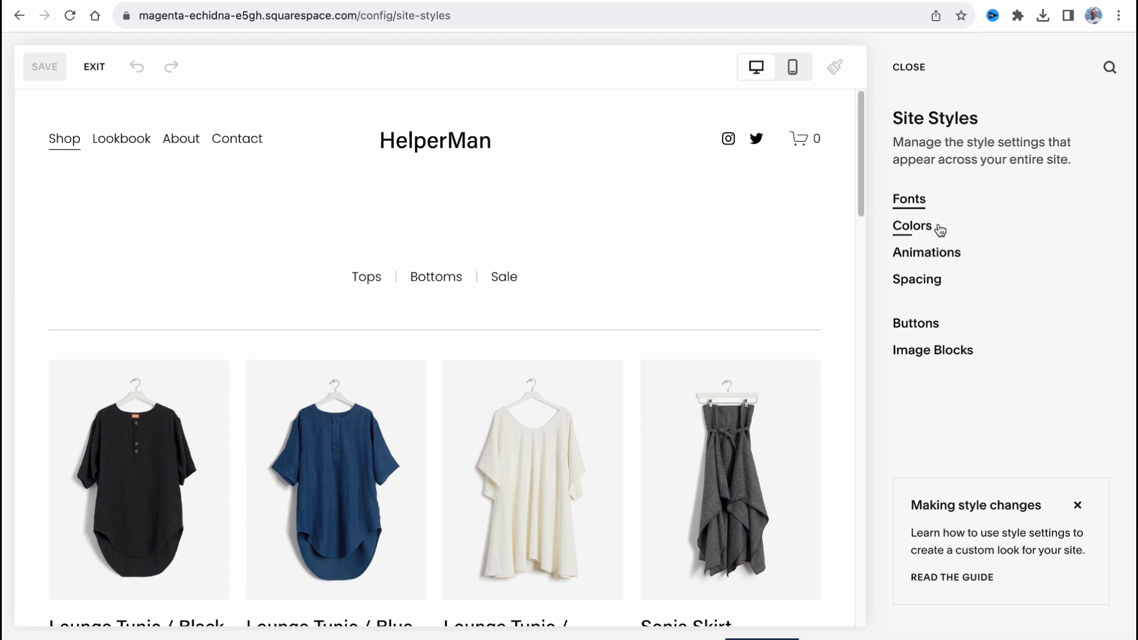
left_click(913, 201)
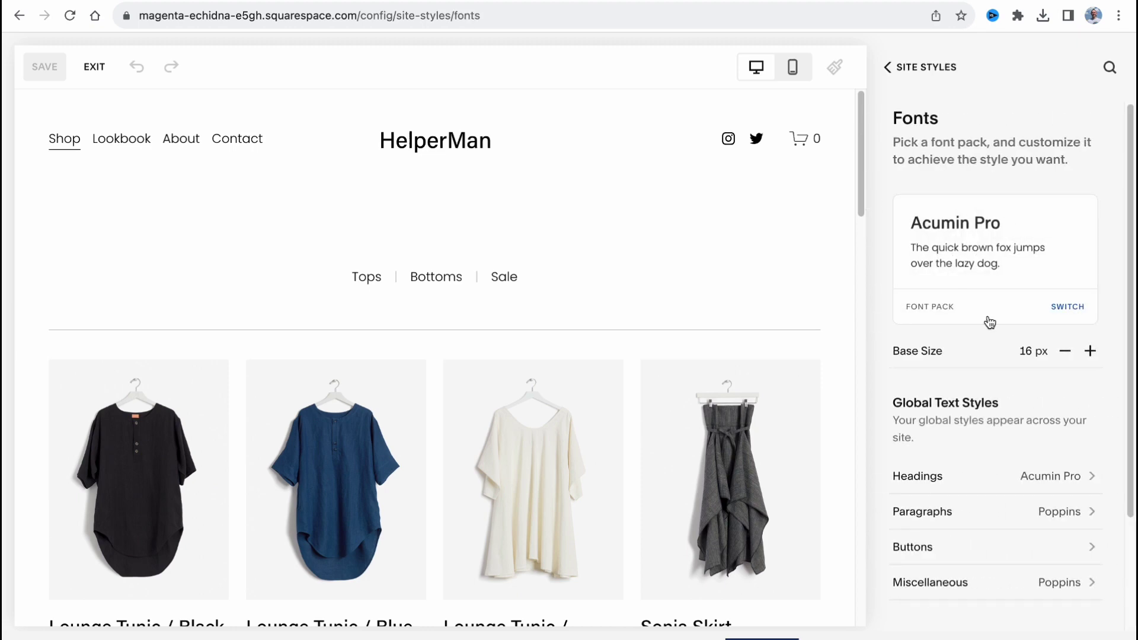
scroll(1007, 450, "down", 1)
- Apply the Gopher sans-serif font pack and return to the main style settings
left_click(1065, 293)
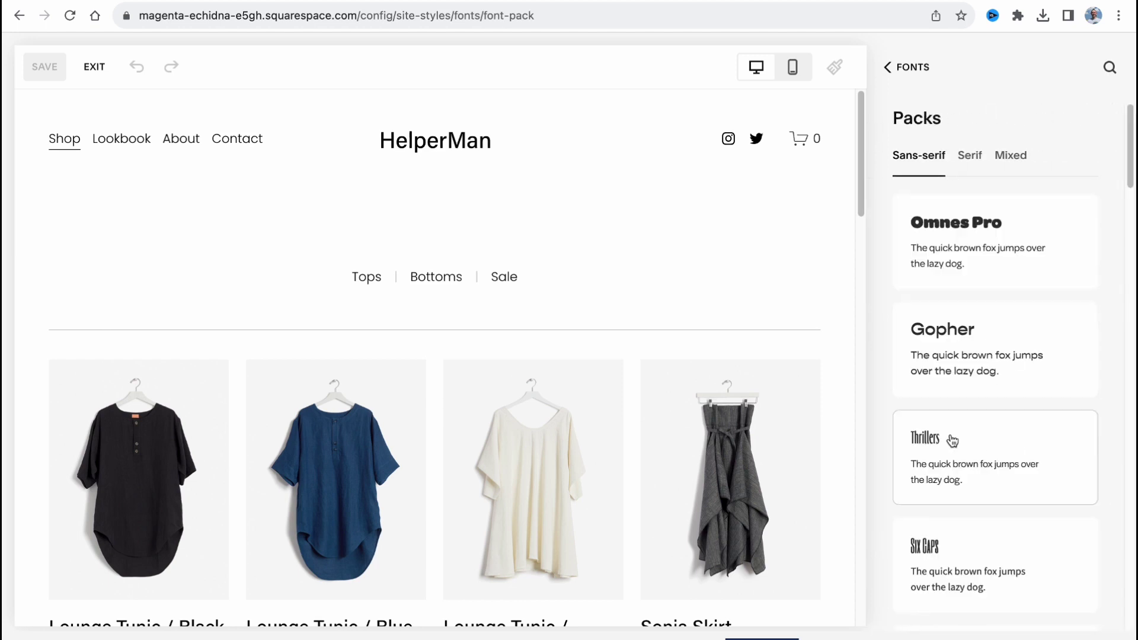
left_click(984, 374)
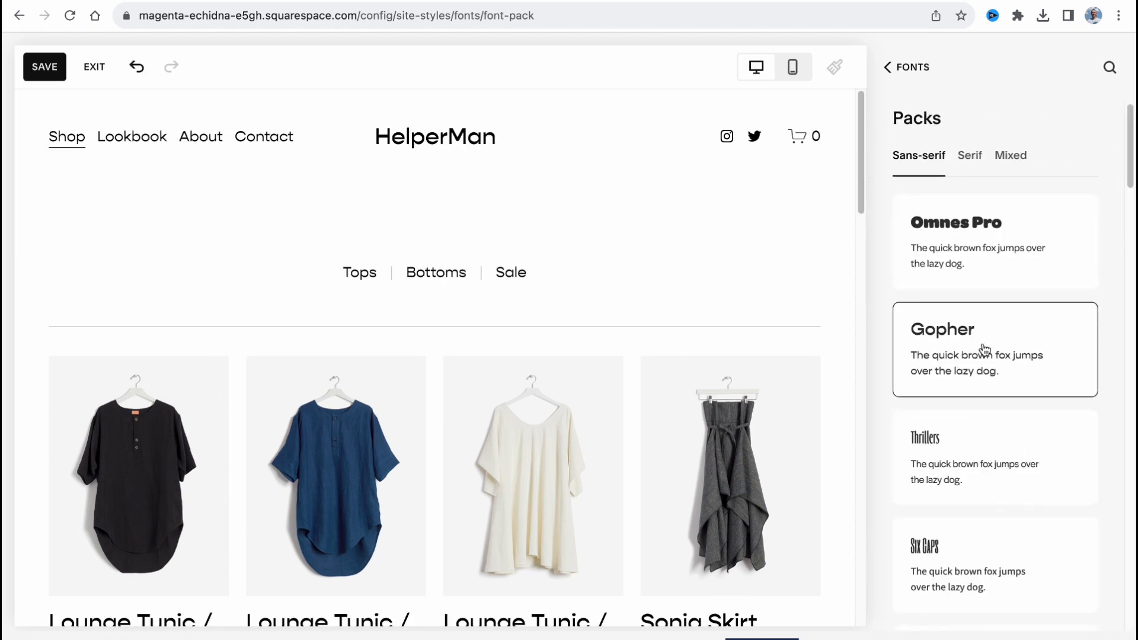
left_click(933, 331)
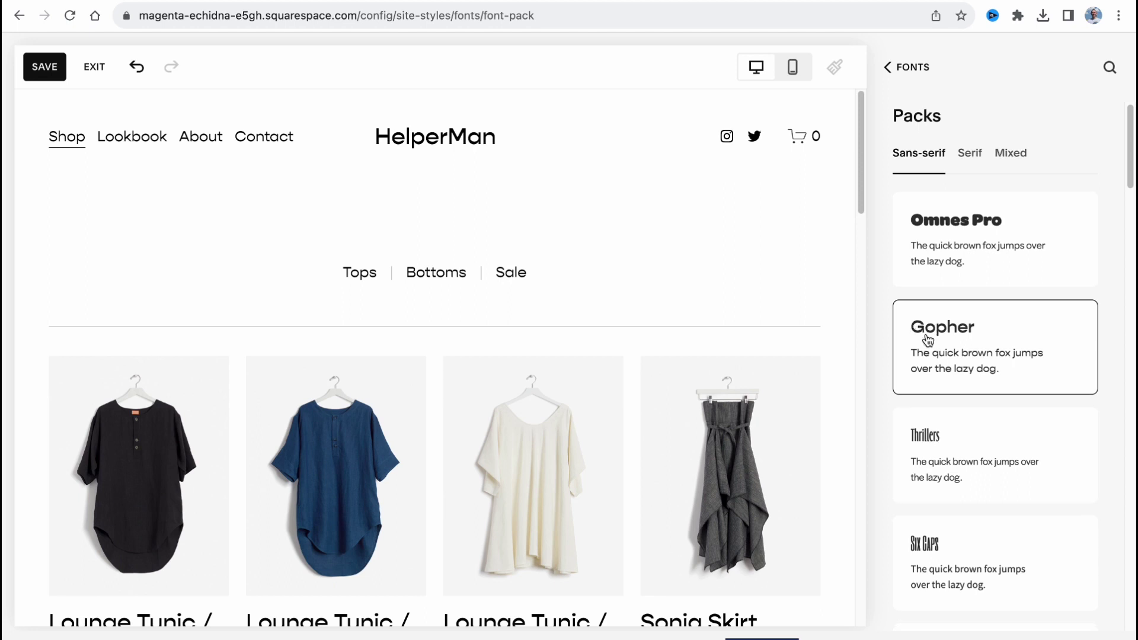
left_click(908, 71)
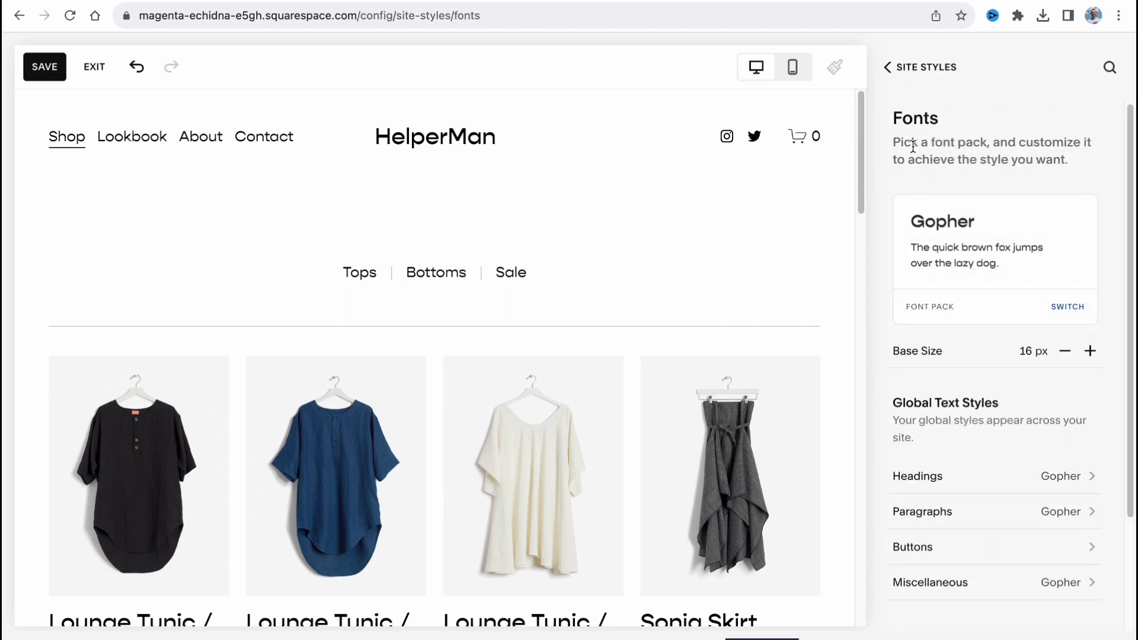
left_click(907, 70)
- Try several preset palettes and keep the cream and green one for the site
left_click(921, 227)
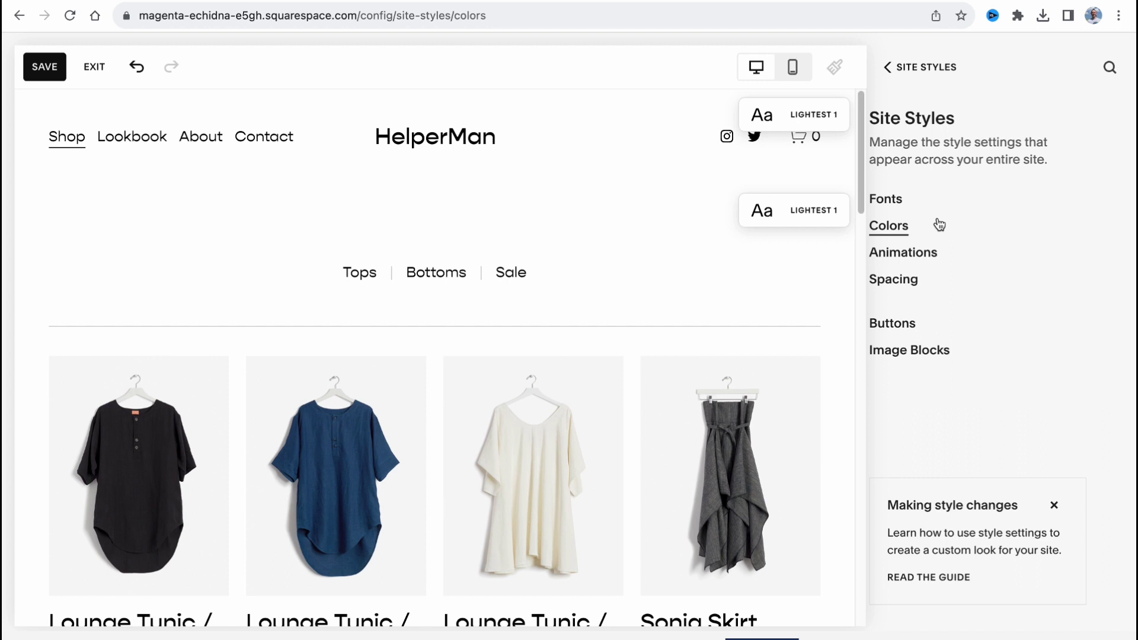
left_click(990, 278)
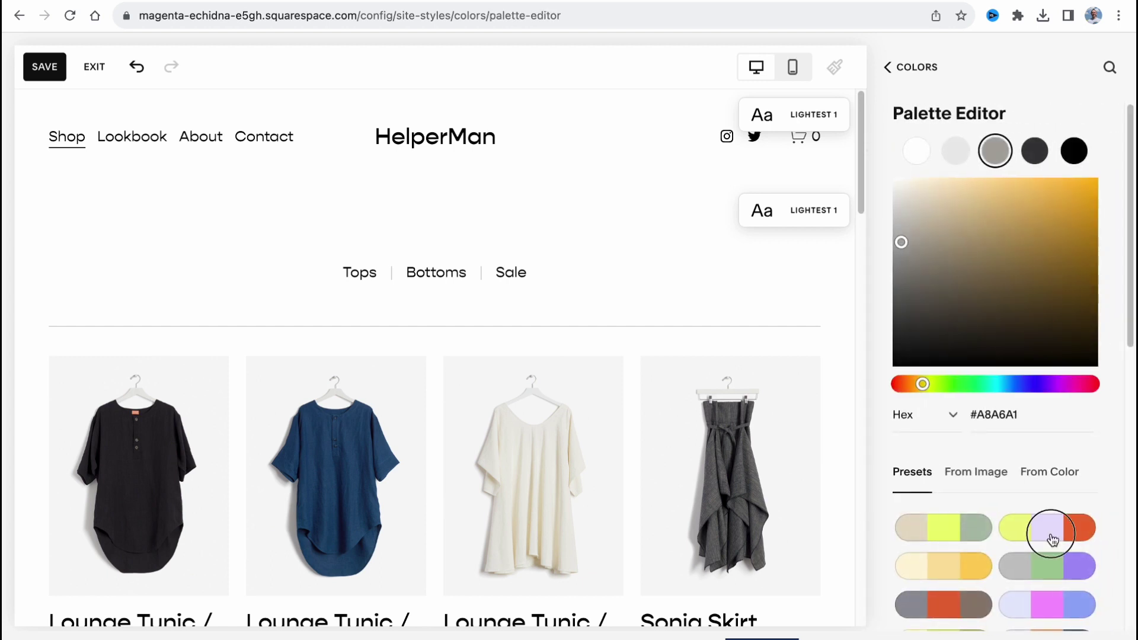
left_click(1047, 527)
left_click(1053, 566)
scroll(1051, 534, "down", 3)
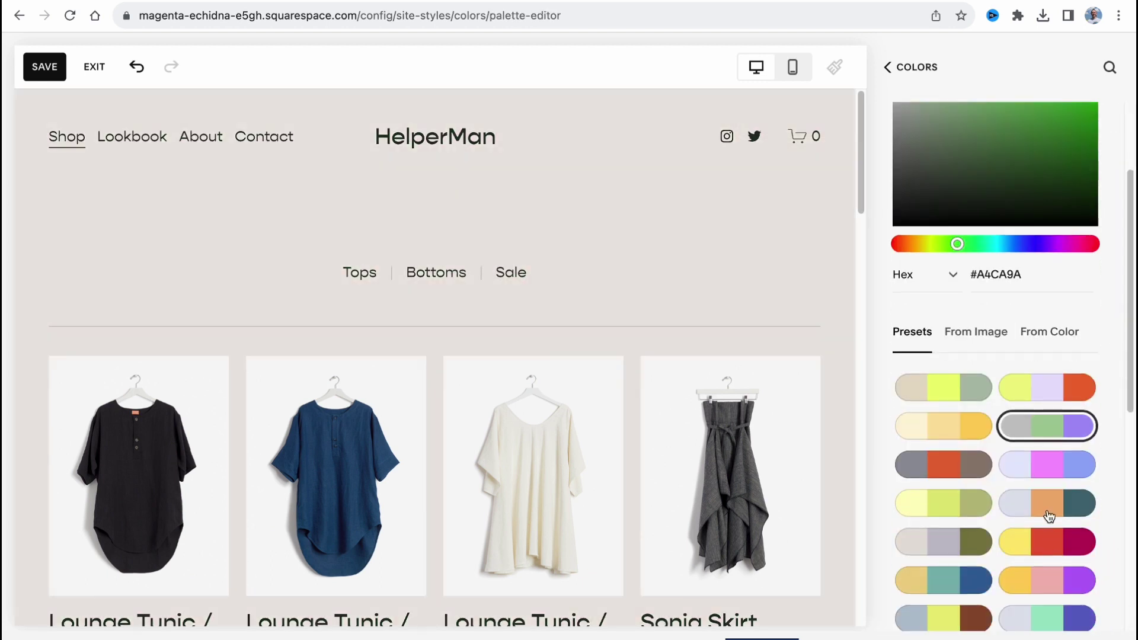
left_click(1047, 512)
left_click(1041, 385)
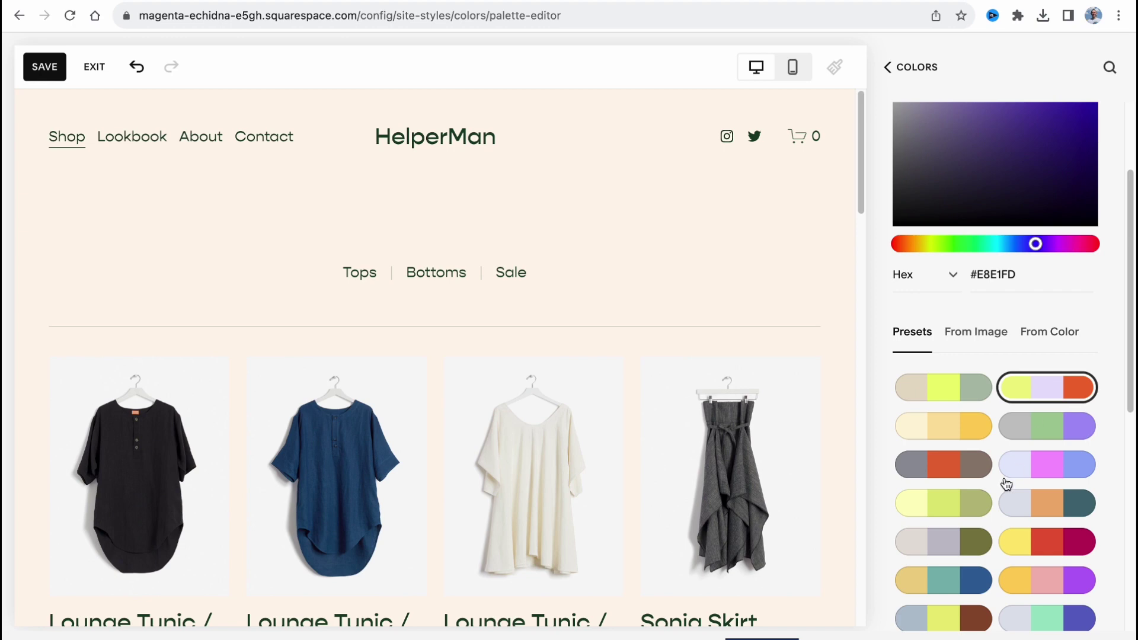
left_click(936, 502)
scroll(949, 524, "down", 1)
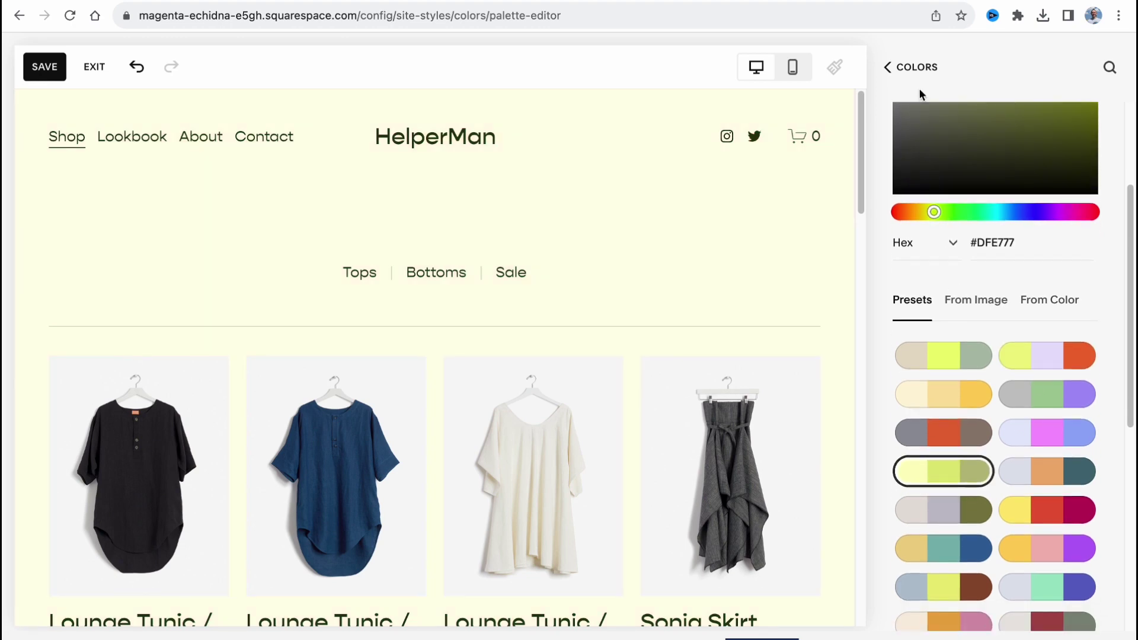
left_click(898, 85)
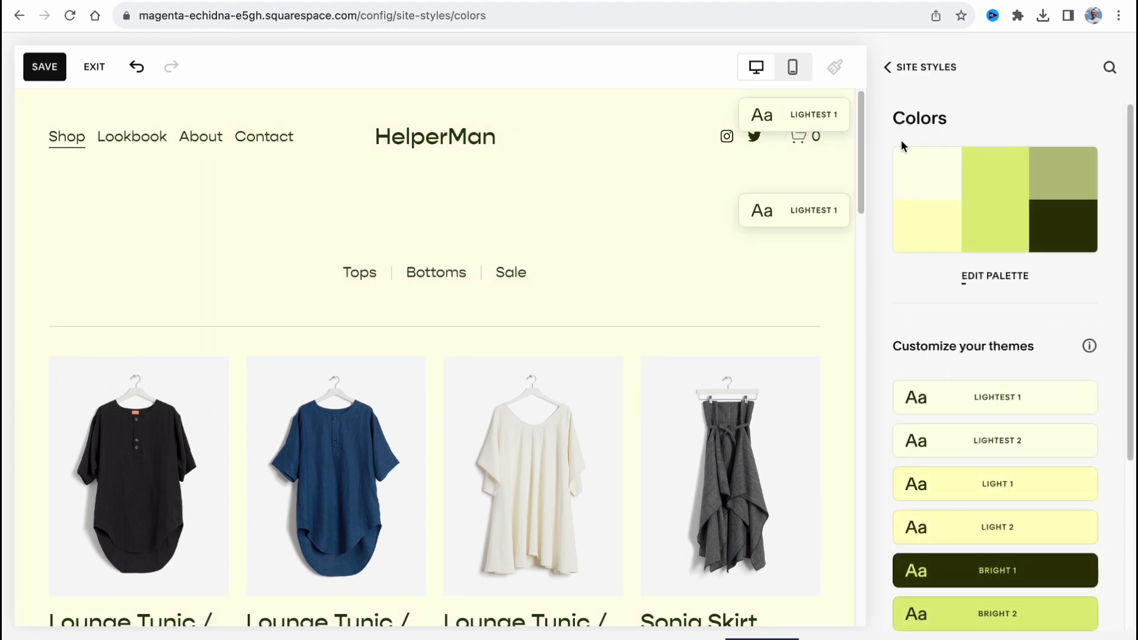
left_click(898, 78)
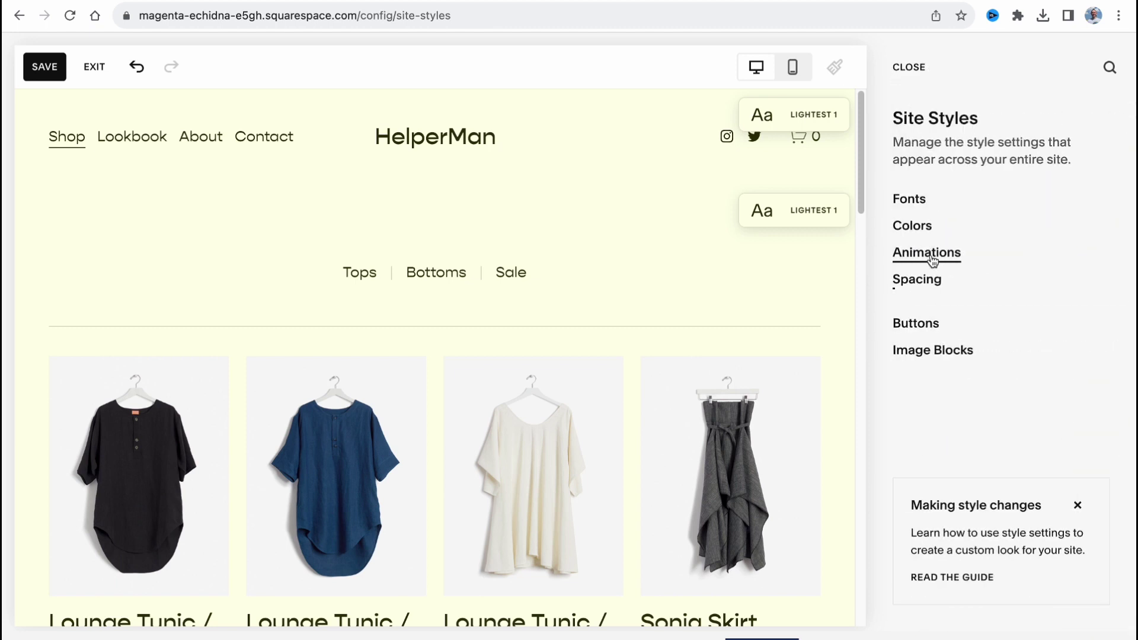
- Set page elements to fade in under Animations, dismissing the animation error
left_click(941, 256)
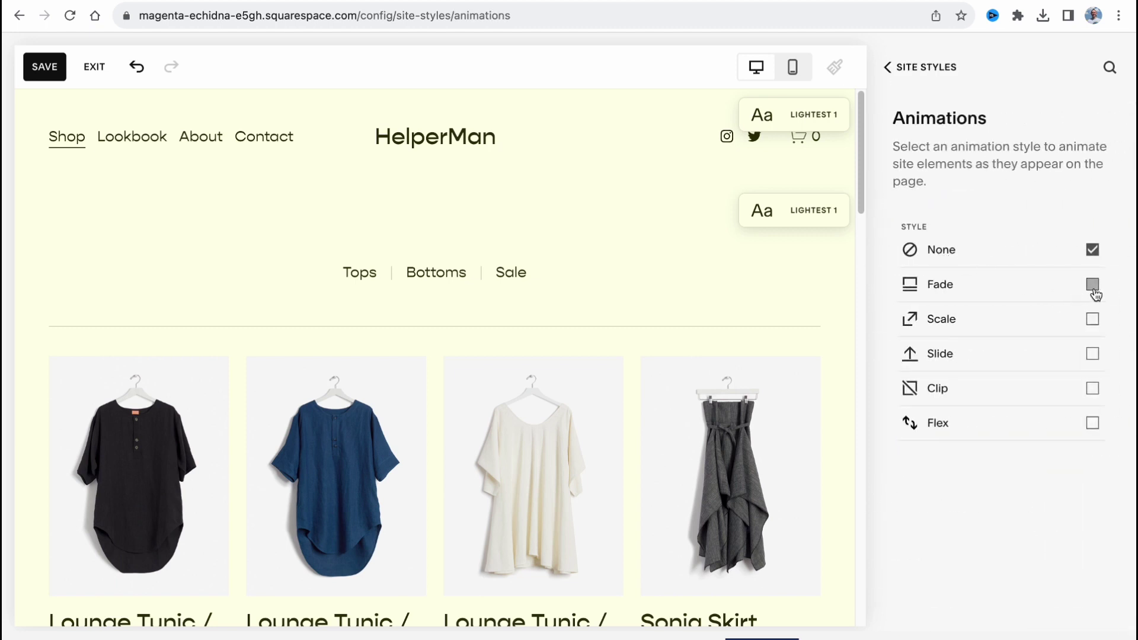
left_click(1093, 285)
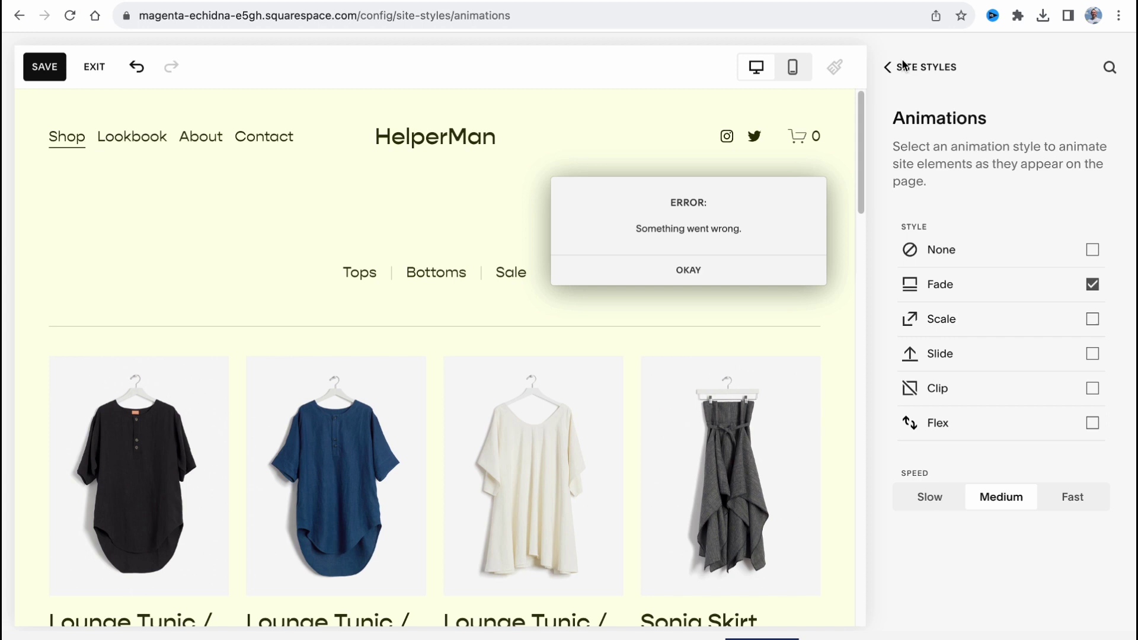
left_click(888, 71)
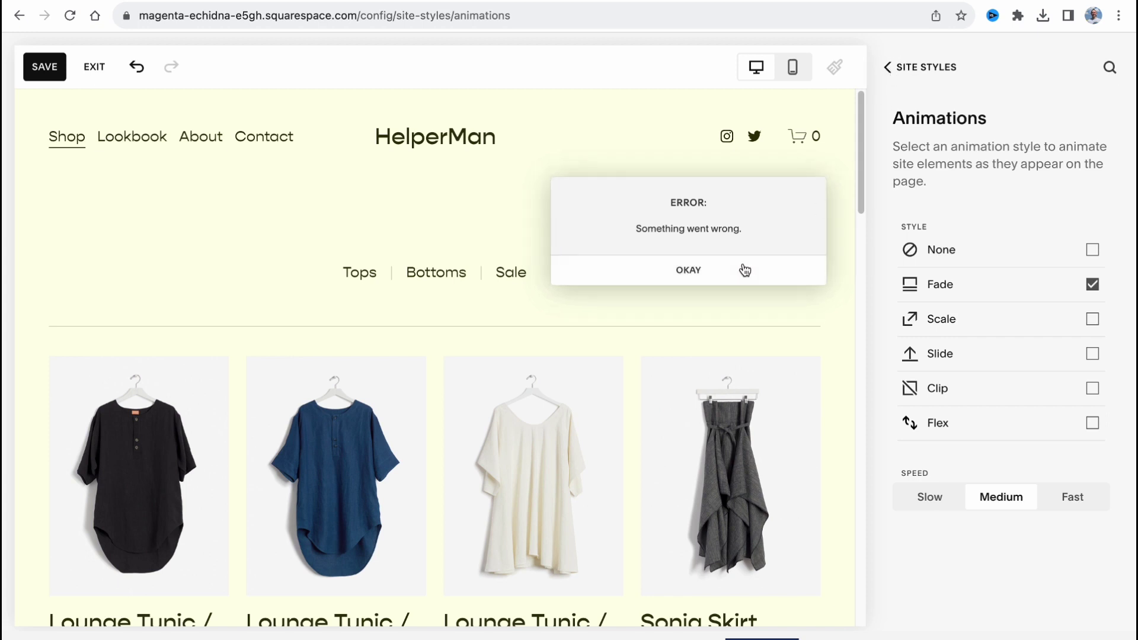
left_click(742, 271)
left_click(888, 70)
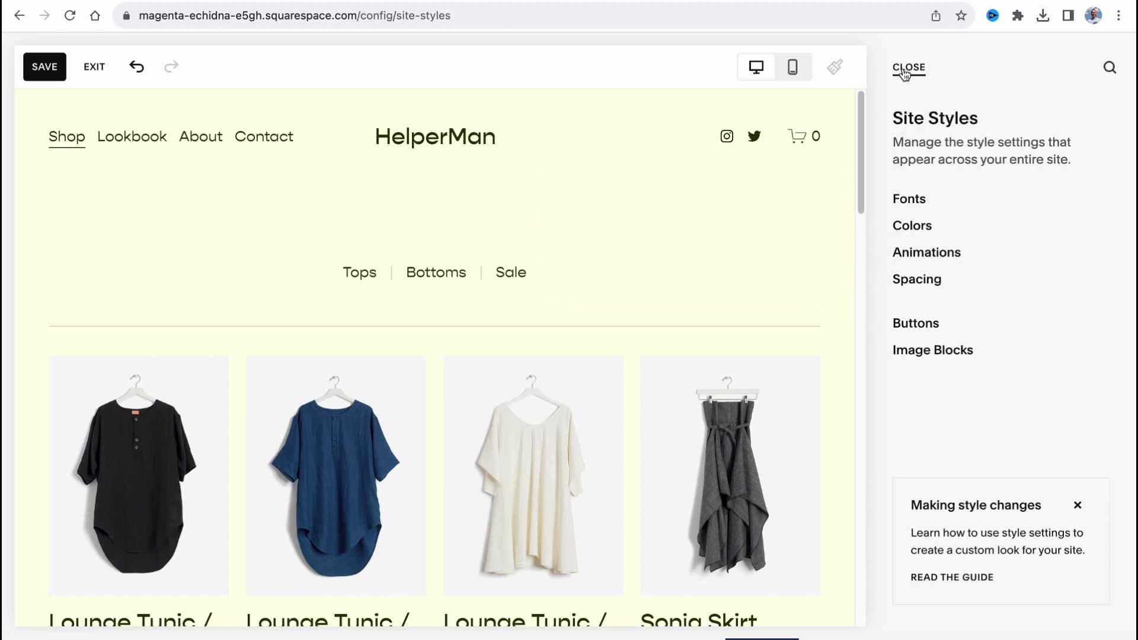
- Close Site Styles, save the edits and exit the editor to the dashboard
left_click(907, 72)
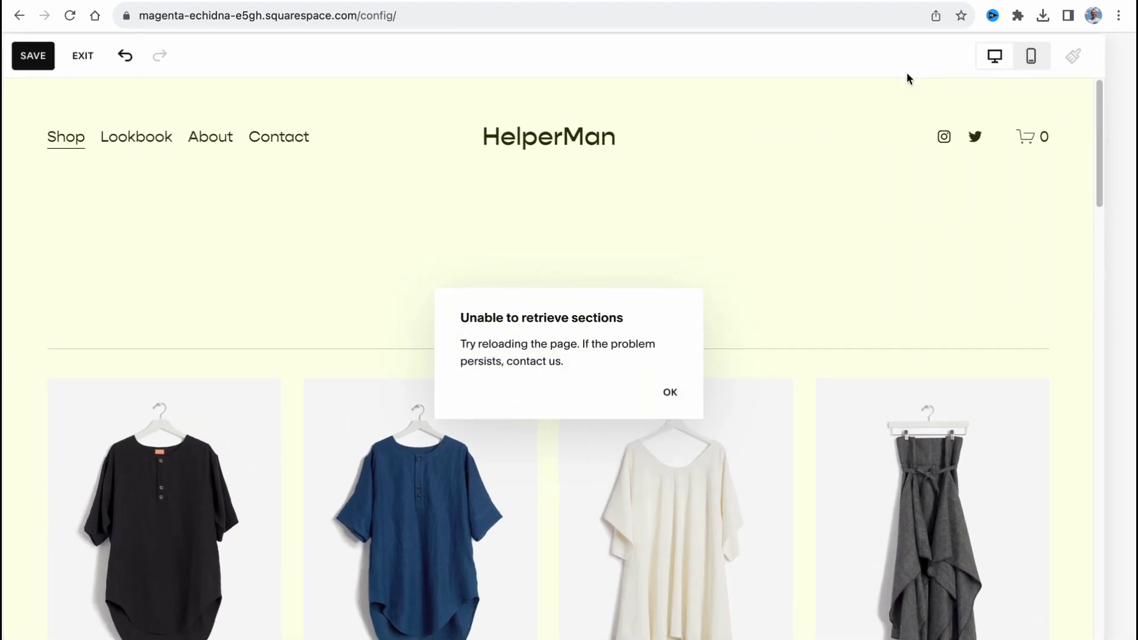
left_click(671, 393)
left_click(27, 52)
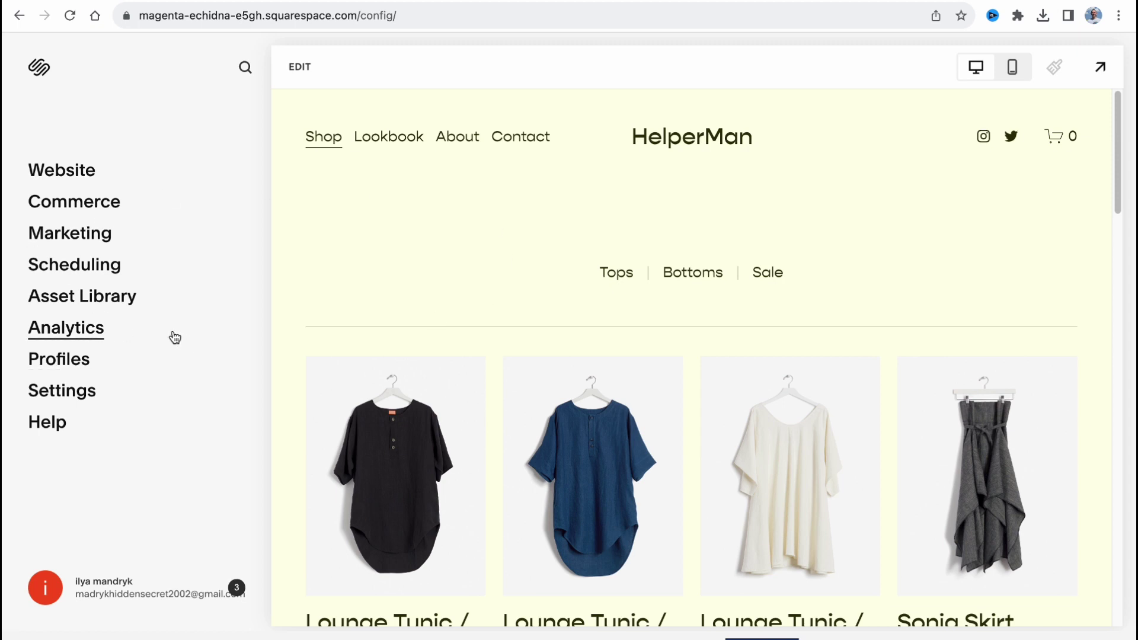
- Review the empty Products list and import options, then begin adding a new product
left_click(89, 211)
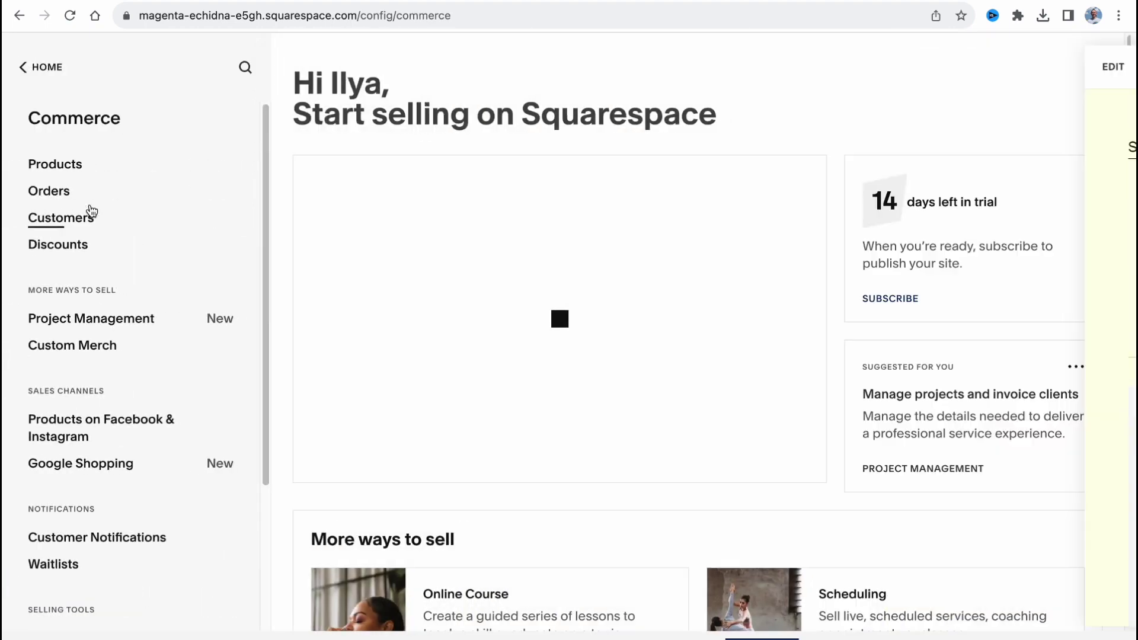
left_click(64, 168)
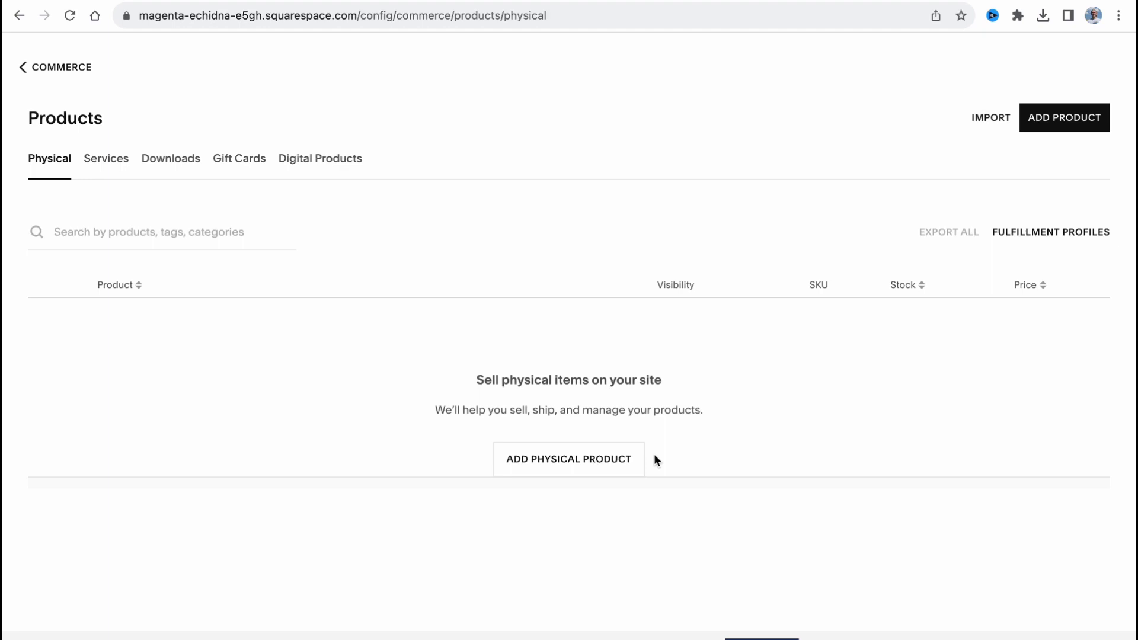
left_click(986, 119)
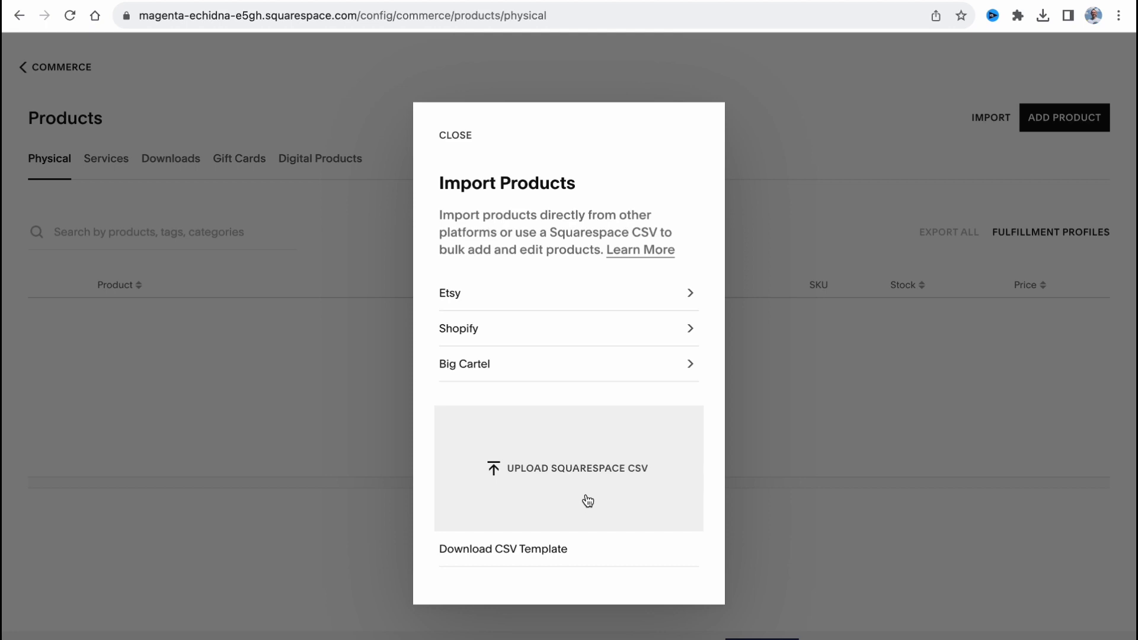
left_click(795, 346)
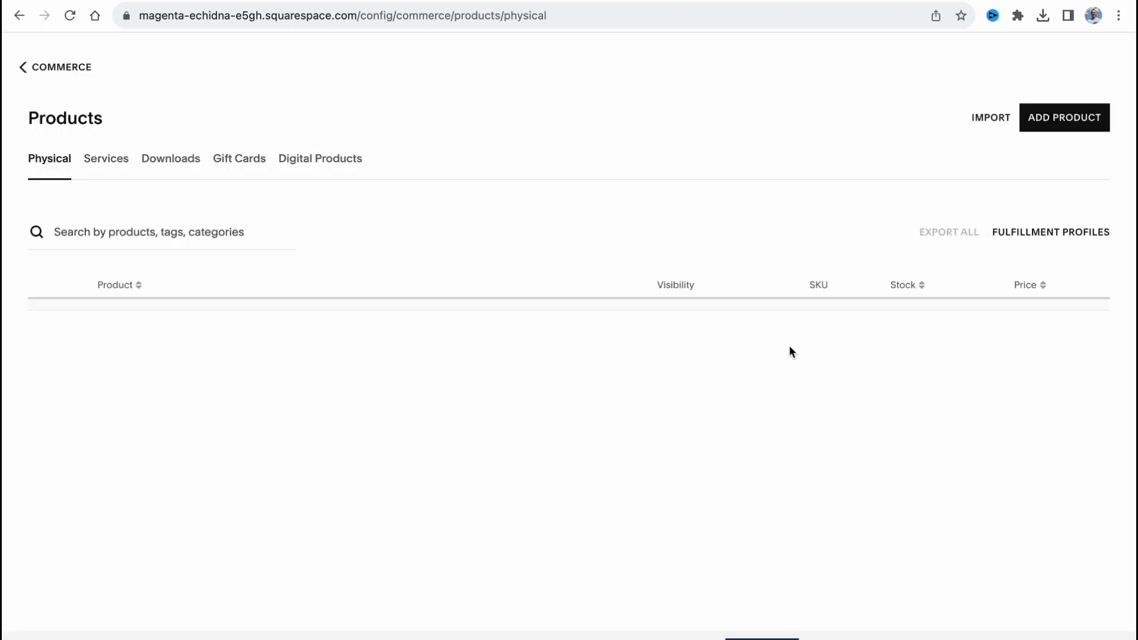
left_click(1082, 122)
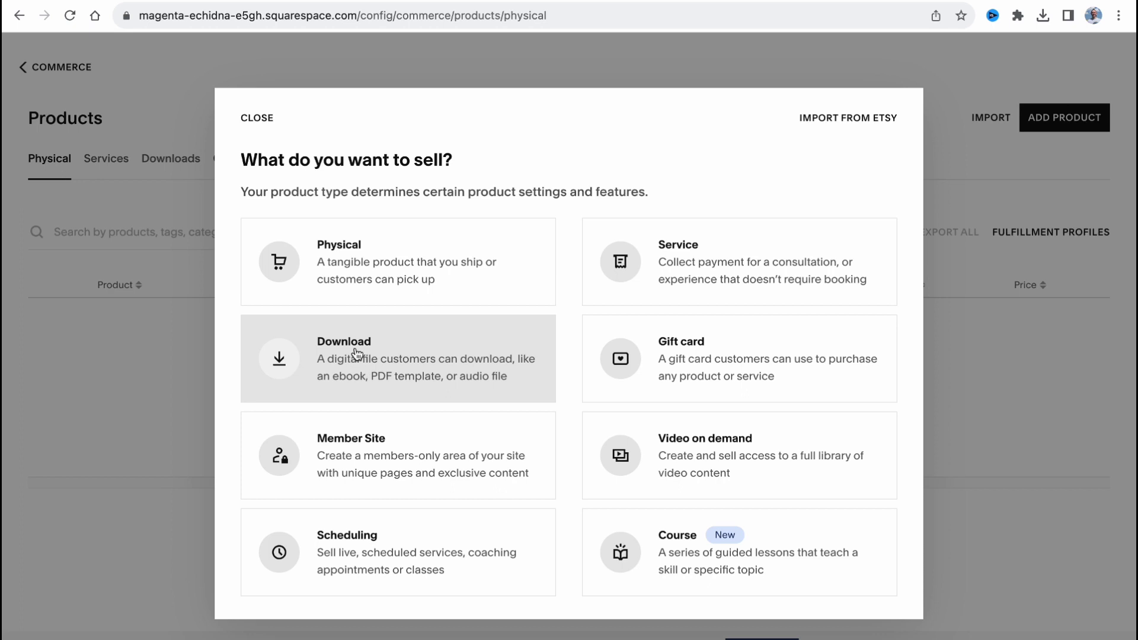
- Create a Physical product named Eucalyptus Face Scrub and skip the image to reach inventory setup
left_click(340, 259)
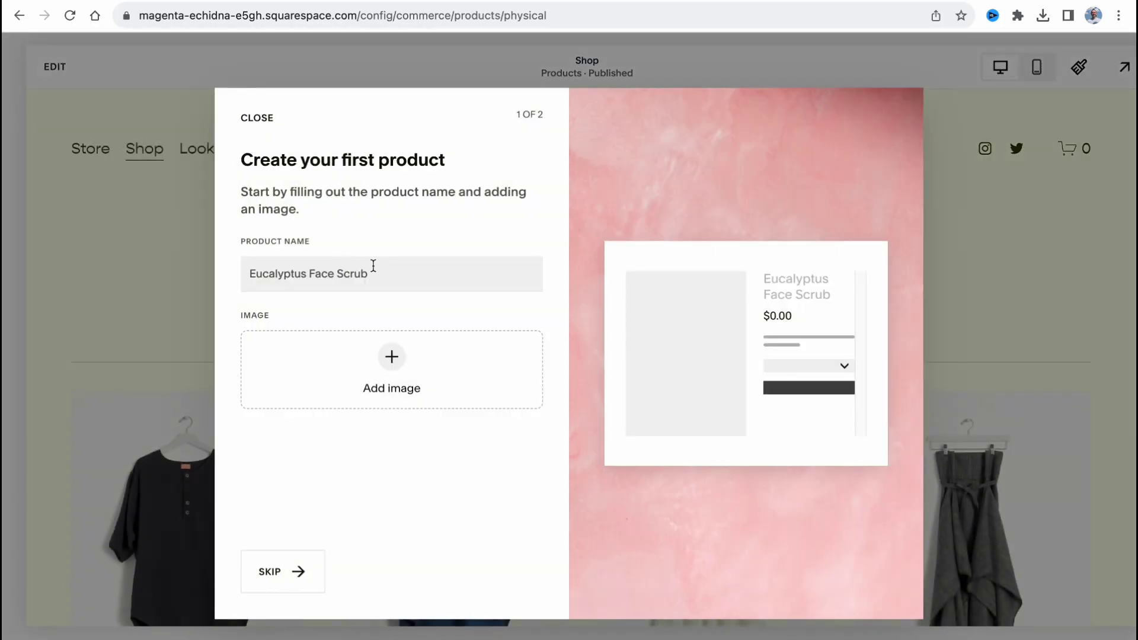
left_click(434, 272)
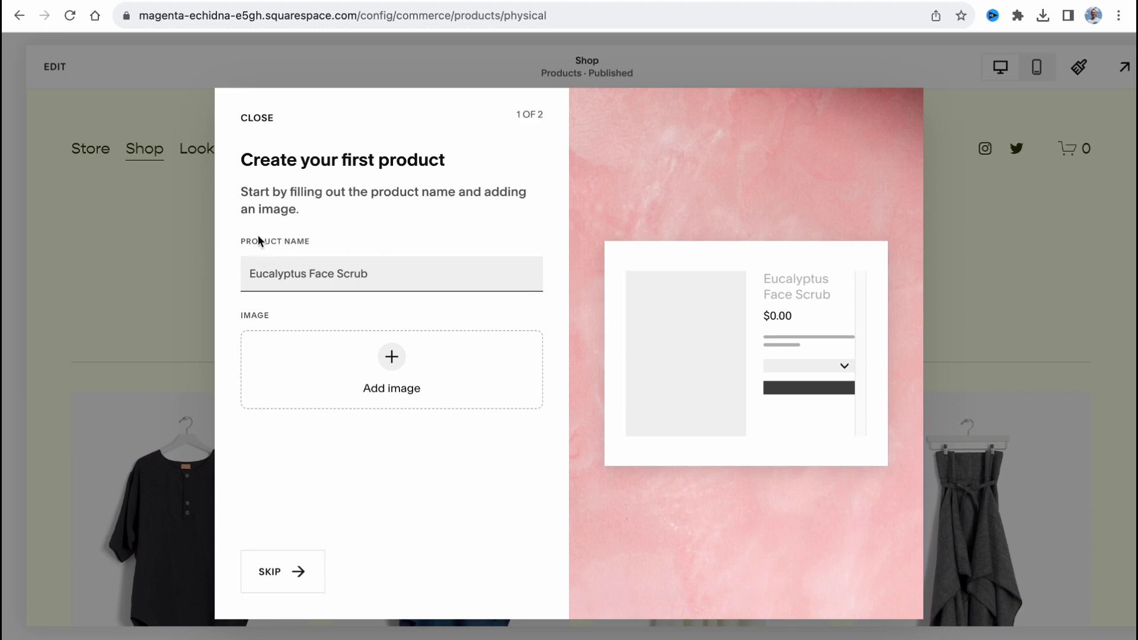
left_click_drag(259, 240, 343, 242)
left_click_drag(238, 323, 329, 356)
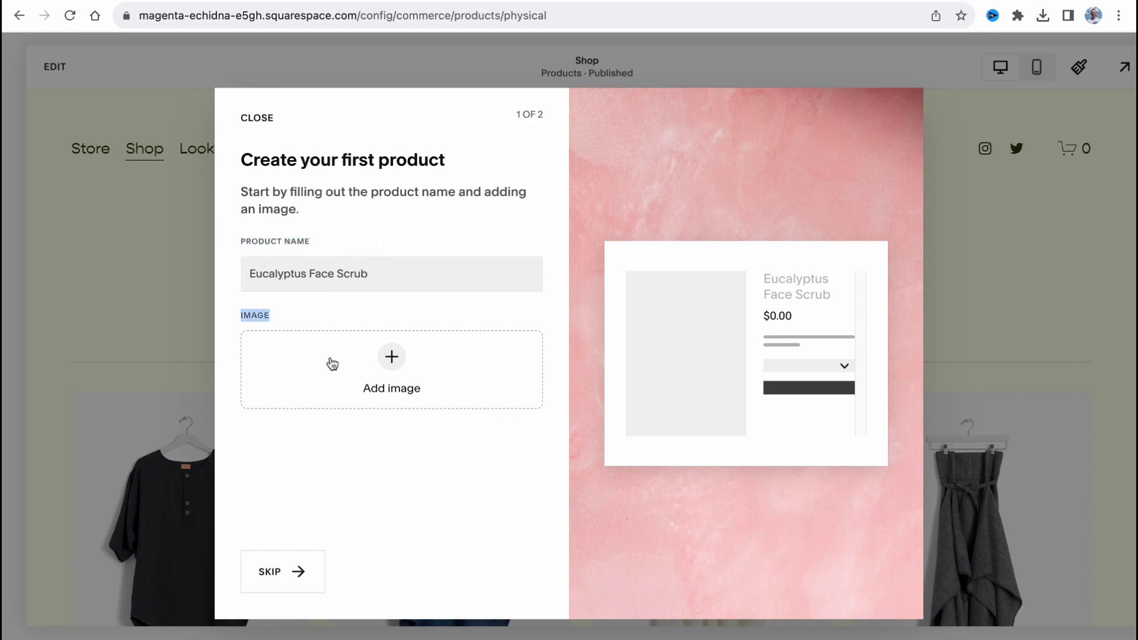
left_click(288, 583)
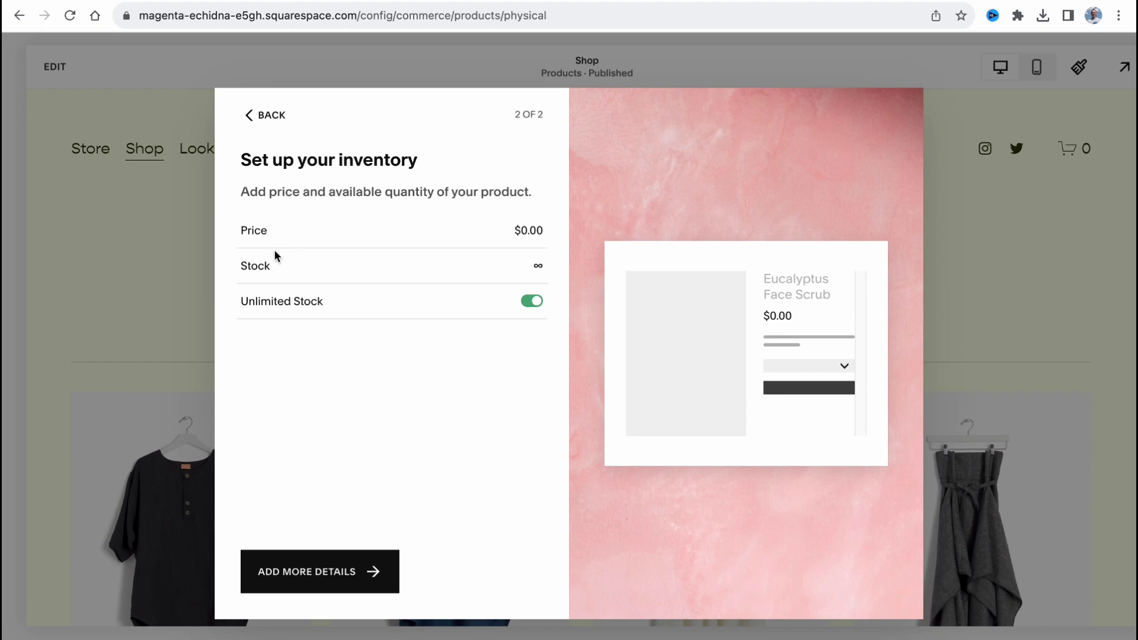
- Review the Eucalyptus Face Scrub full details editor, then delete the draft product
left_click(343, 560)
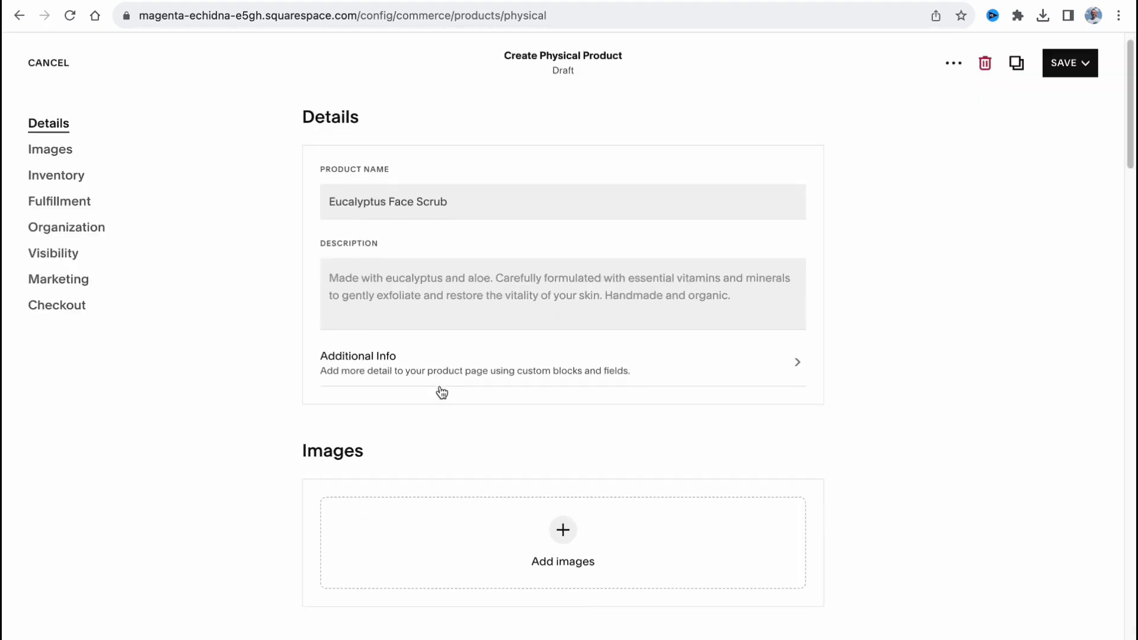
scroll(440, 391, "down", 2)
scroll(440, 389, "down", 3)
scroll(440, 384, "down", 1)
scroll(441, 389, "down", 2)
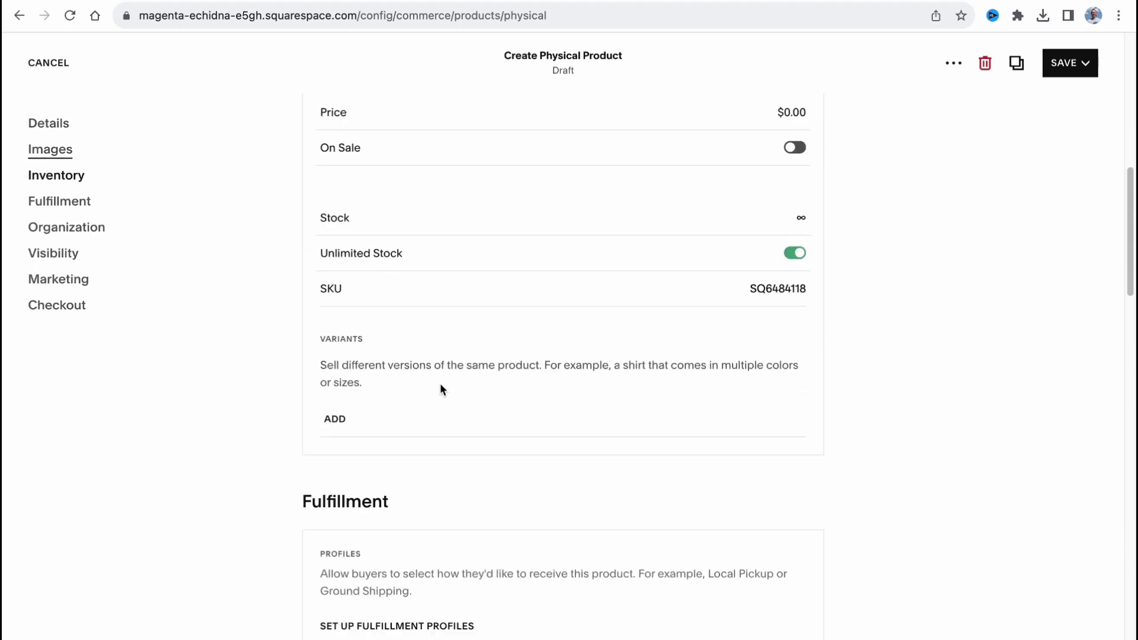
scroll(445, 392, "down", 1)
scroll(456, 400, "down", 1)
scroll(453, 399, "down", 3)
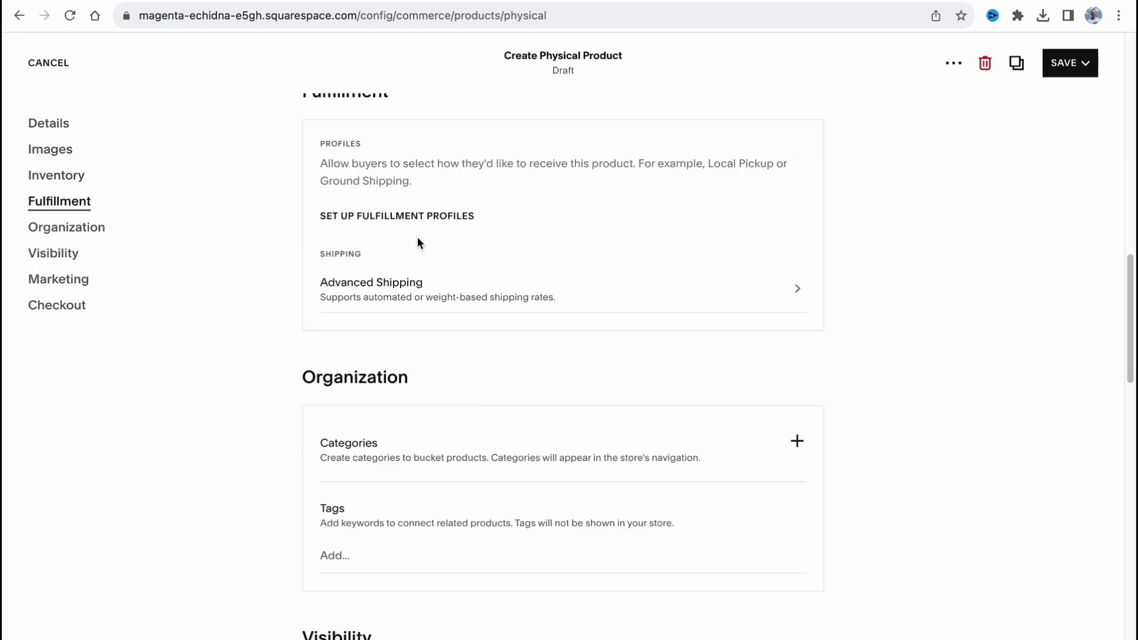
scroll(547, 342, "down", 3)
scroll(532, 357, "down", 4)
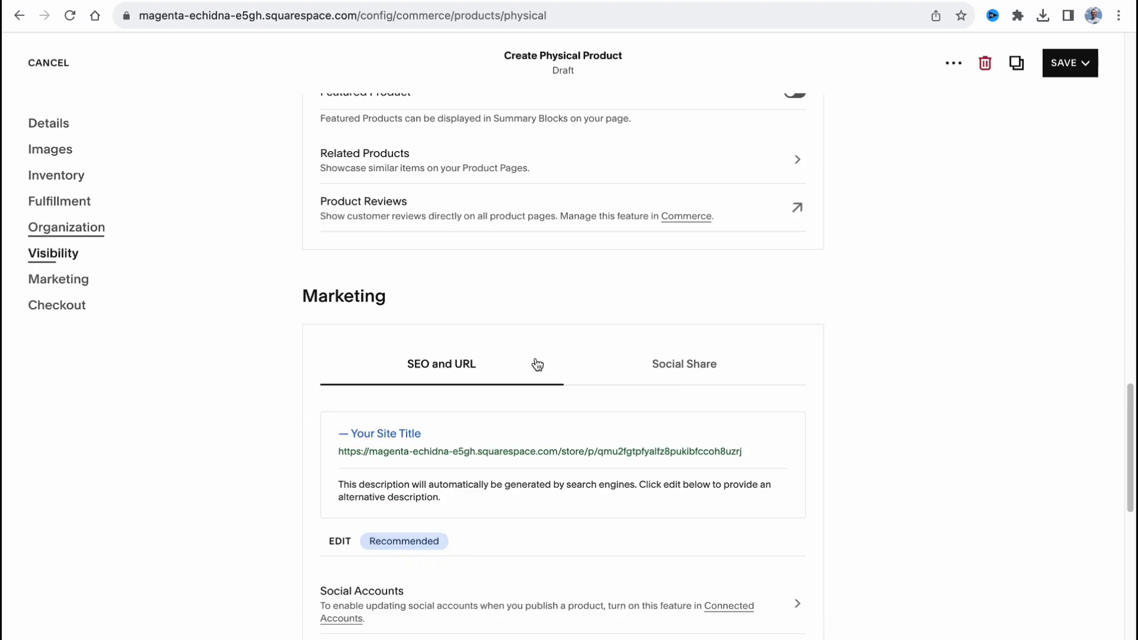
scroll(531, 357, "down", 4)
scroll(532, 361, "down", 4)
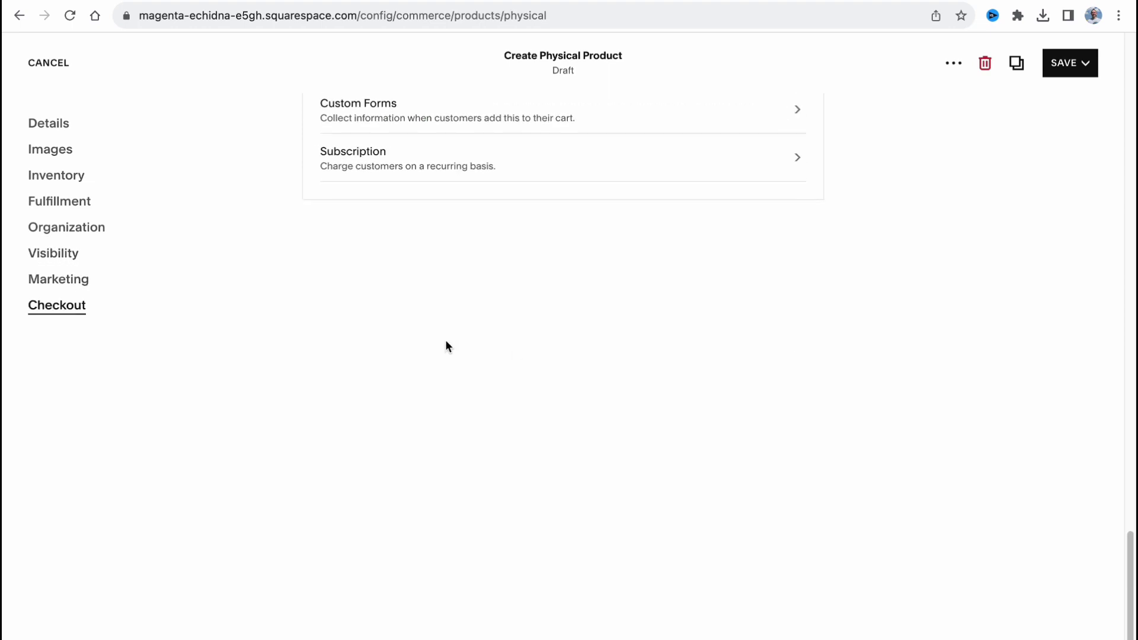
scroll(776, 258, "up", 6)
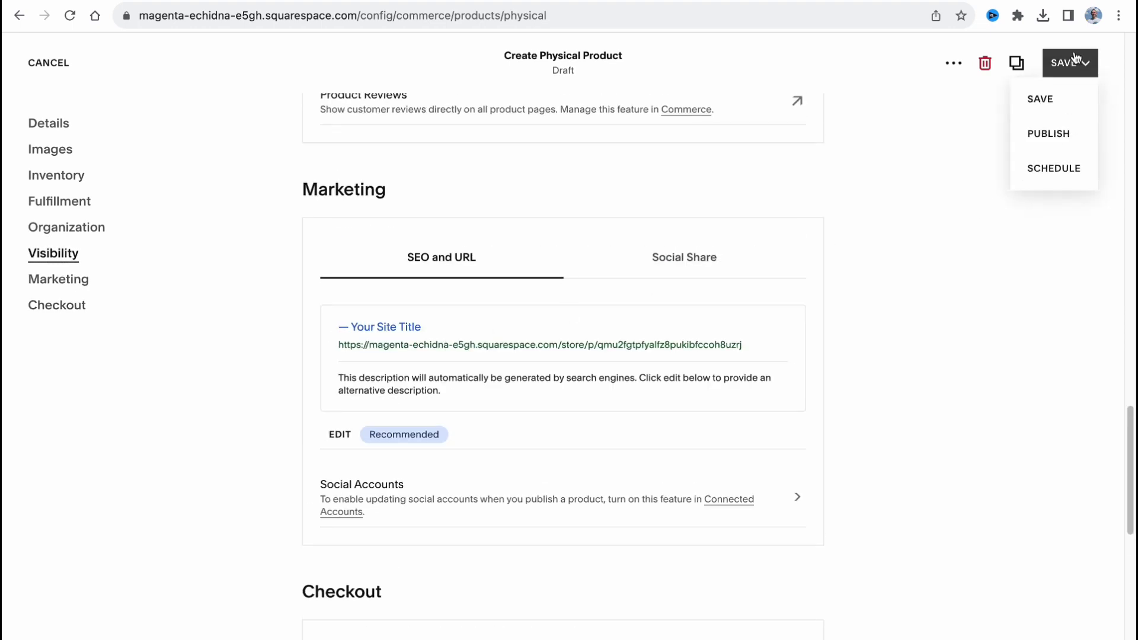
scroll(980, 196, "up", 1)
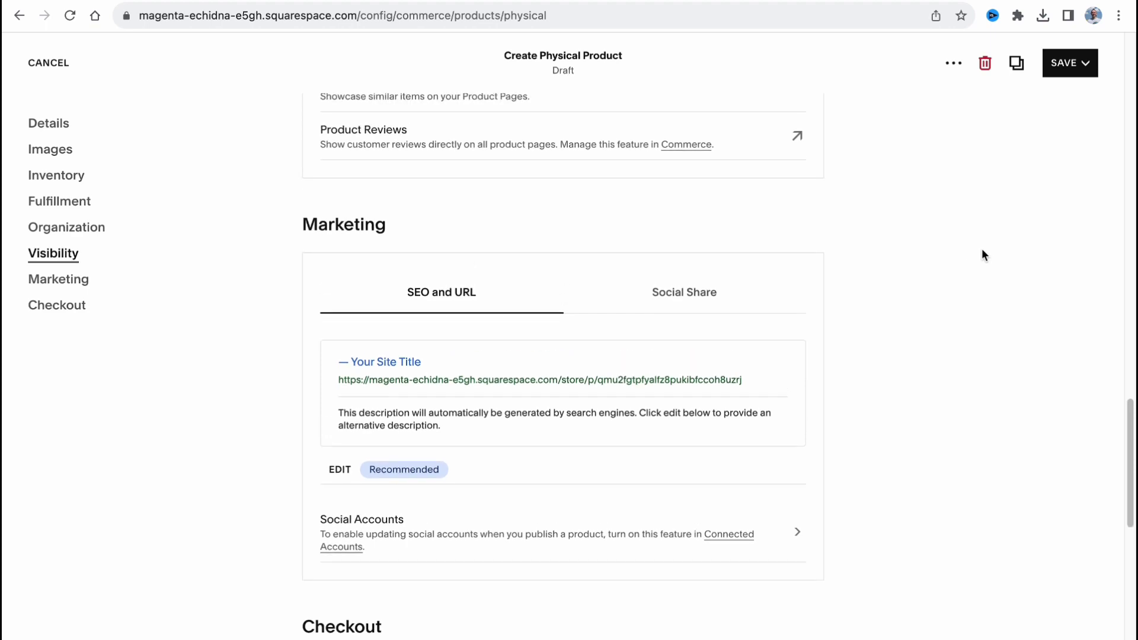
scroll(981, 248, "up", 3)
left_click(985, 64)
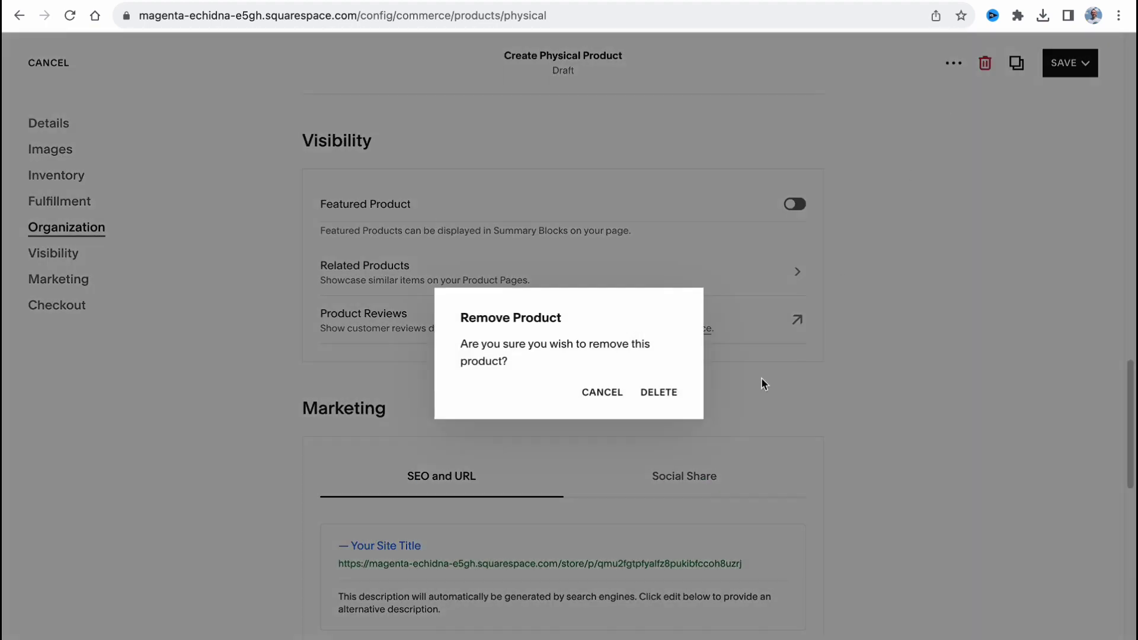
left_click(660, 393)
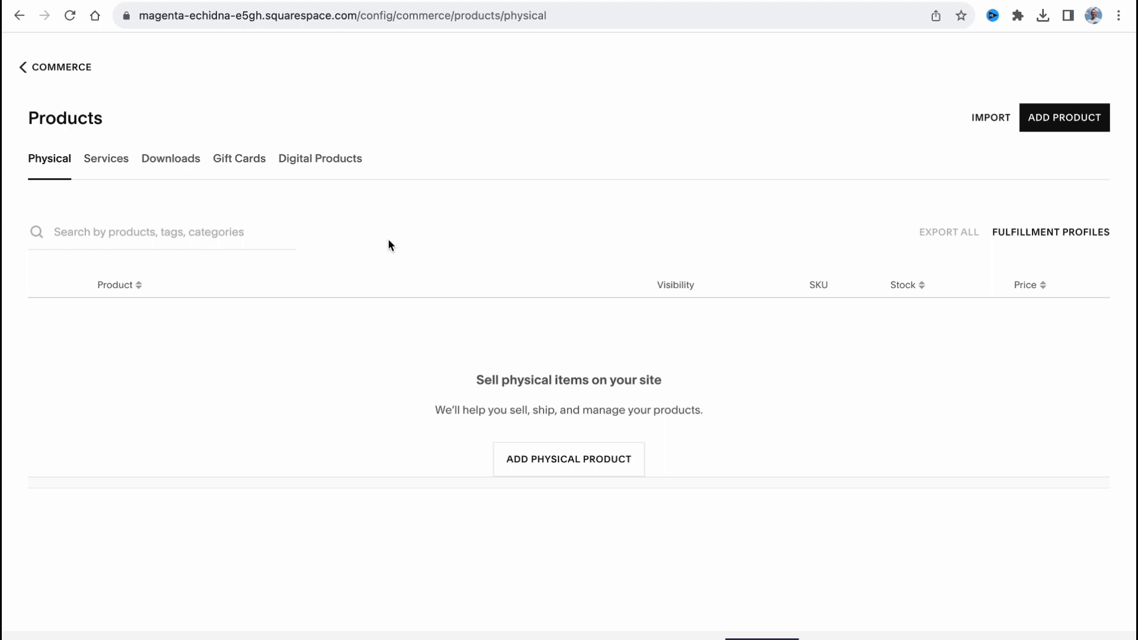
- View the empty Orders and Customers lists in Commerce, then return to the main dashboard
left_click(19, 71)
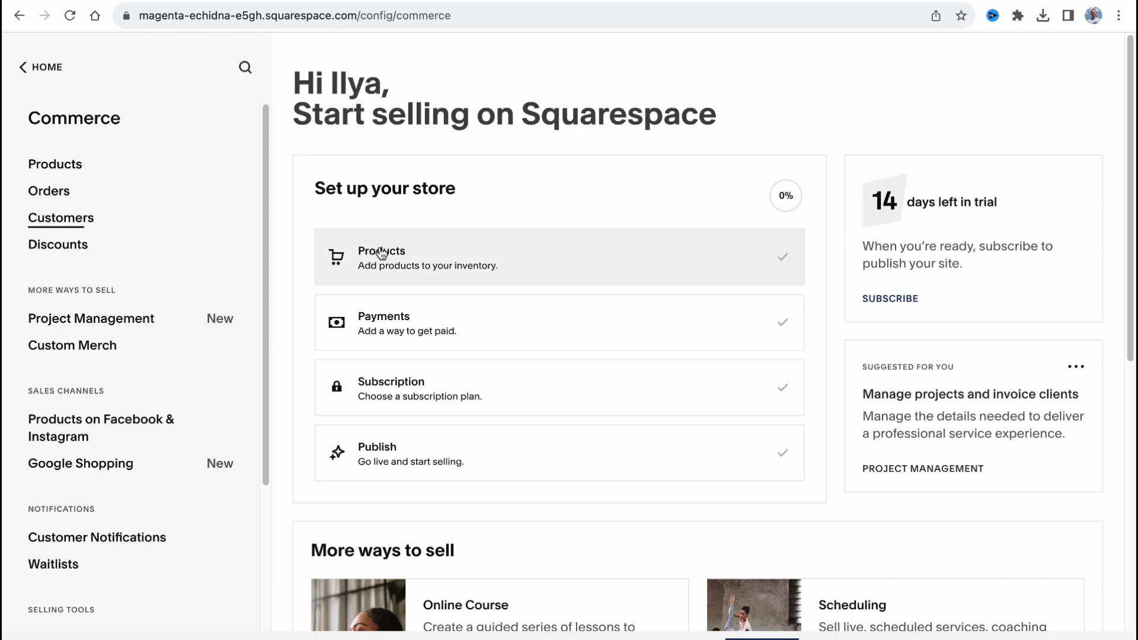
left_click(41, 192)
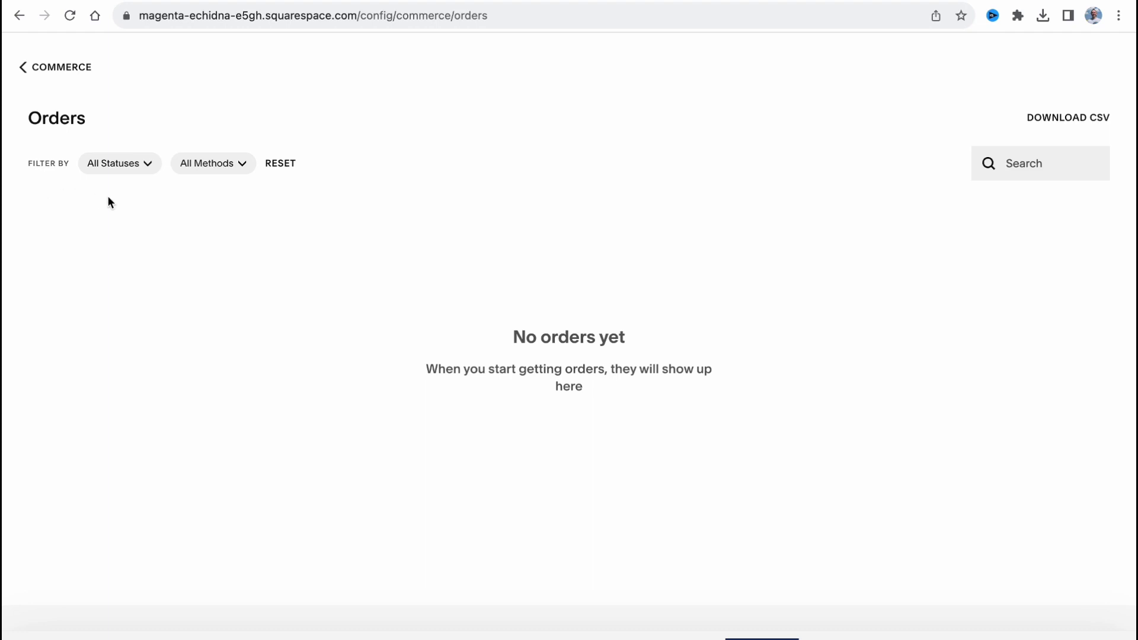
left_click(24, 69)
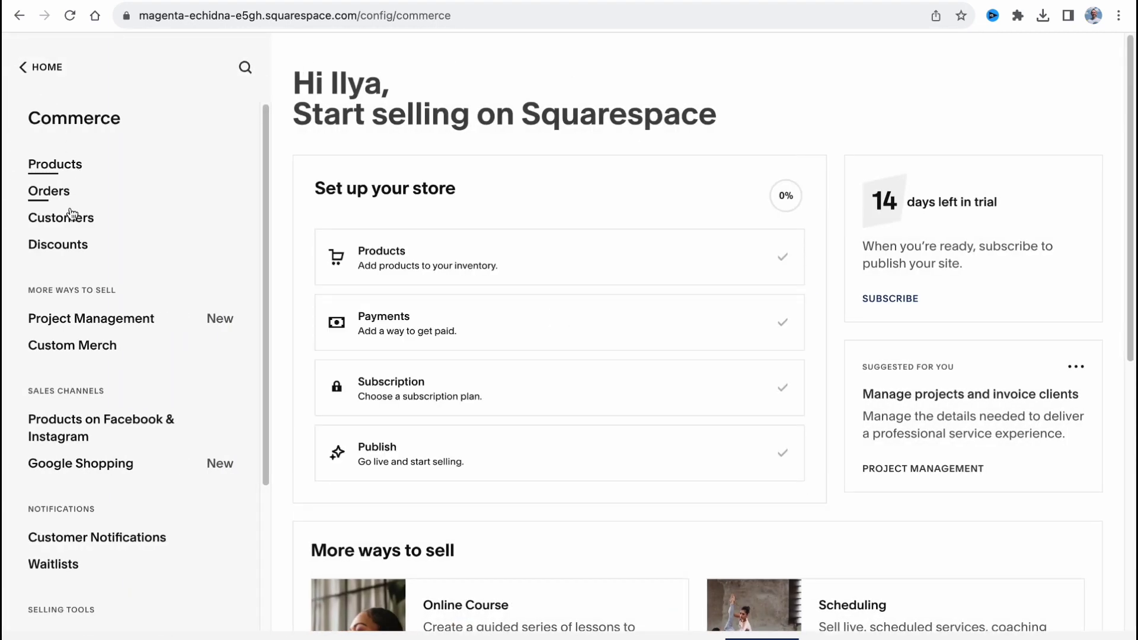
left_click(69, 217)
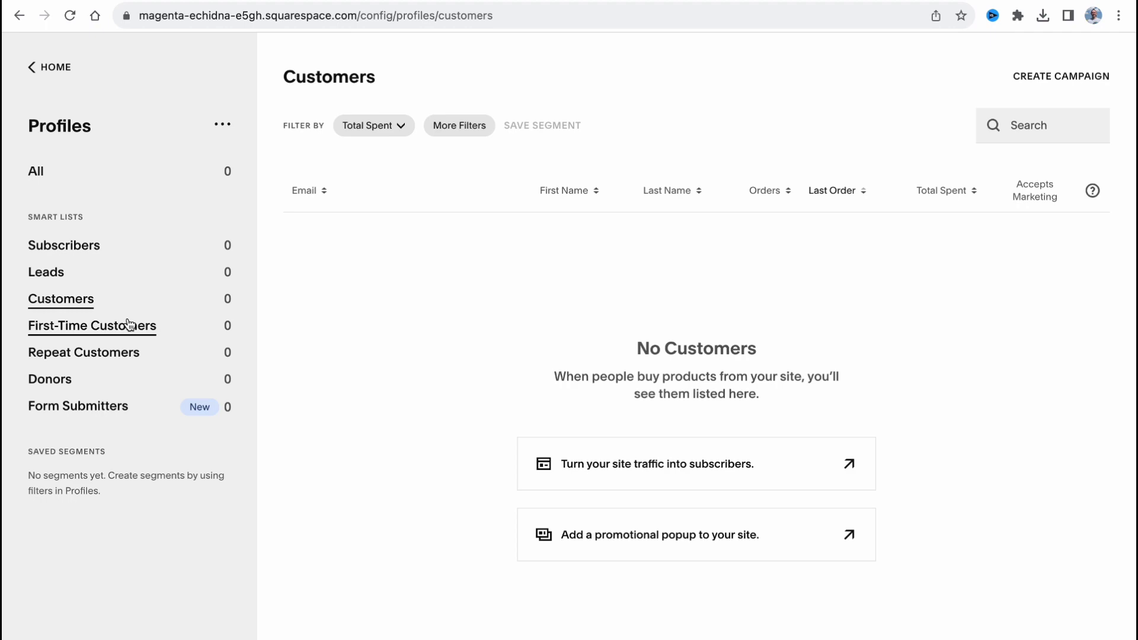
left_click(30, 70)
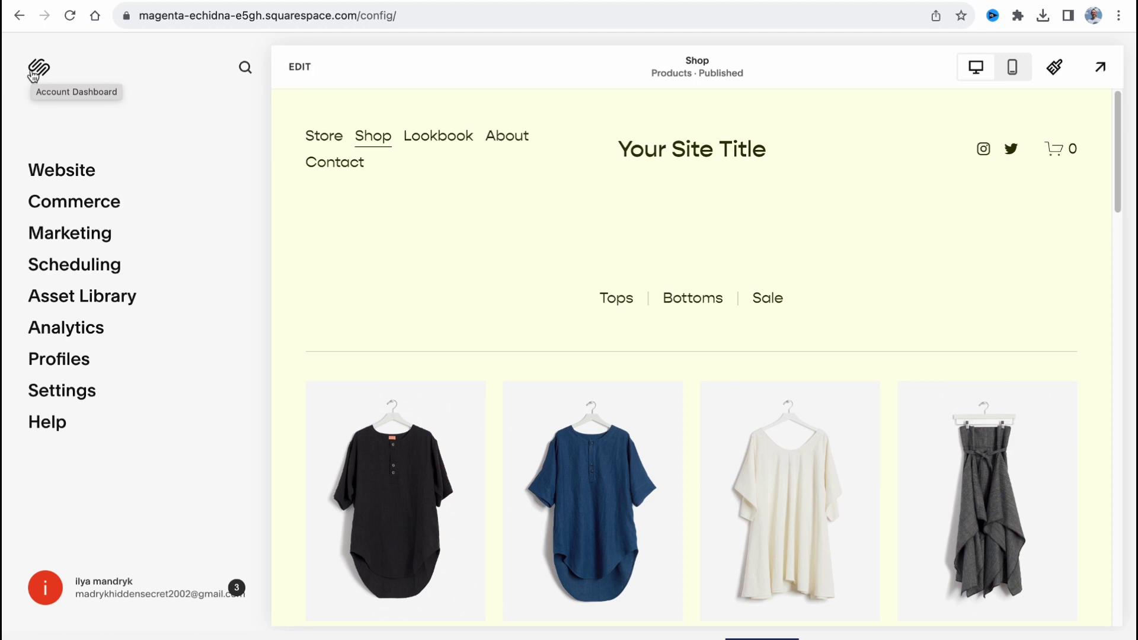
left_click(71, 235)
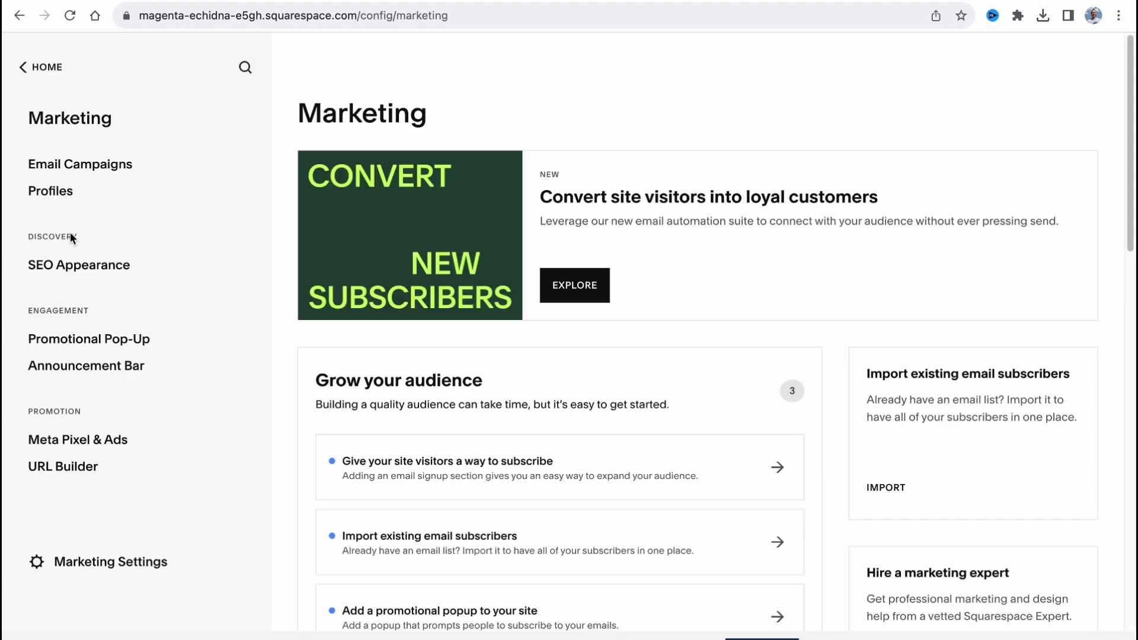
left_click(77, 267)
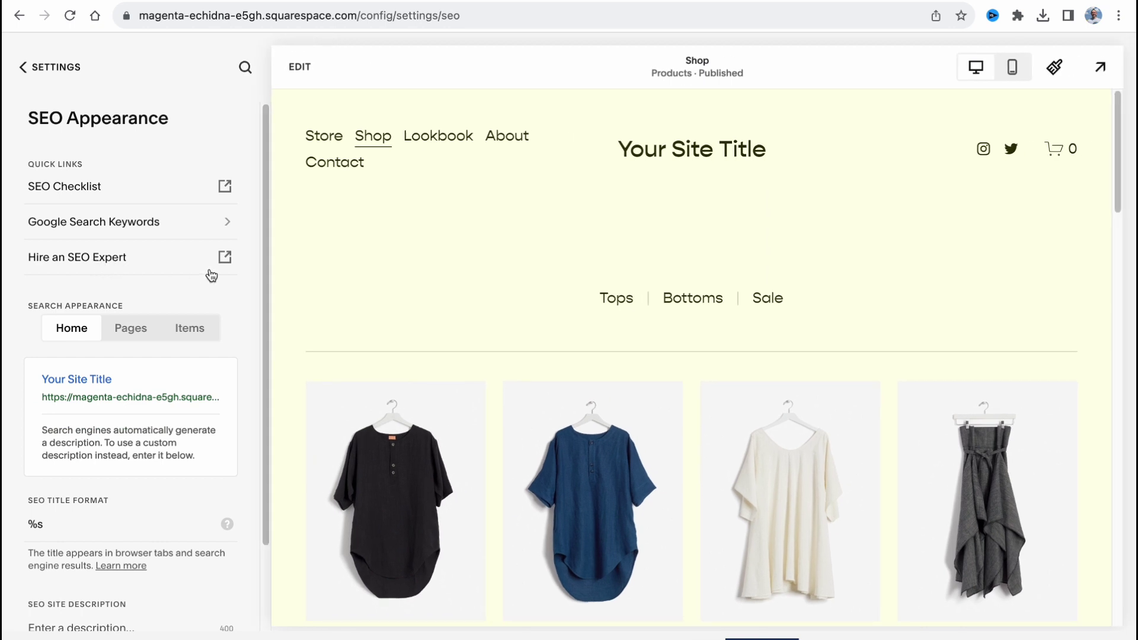
scroll(218, 277, "down", 2)
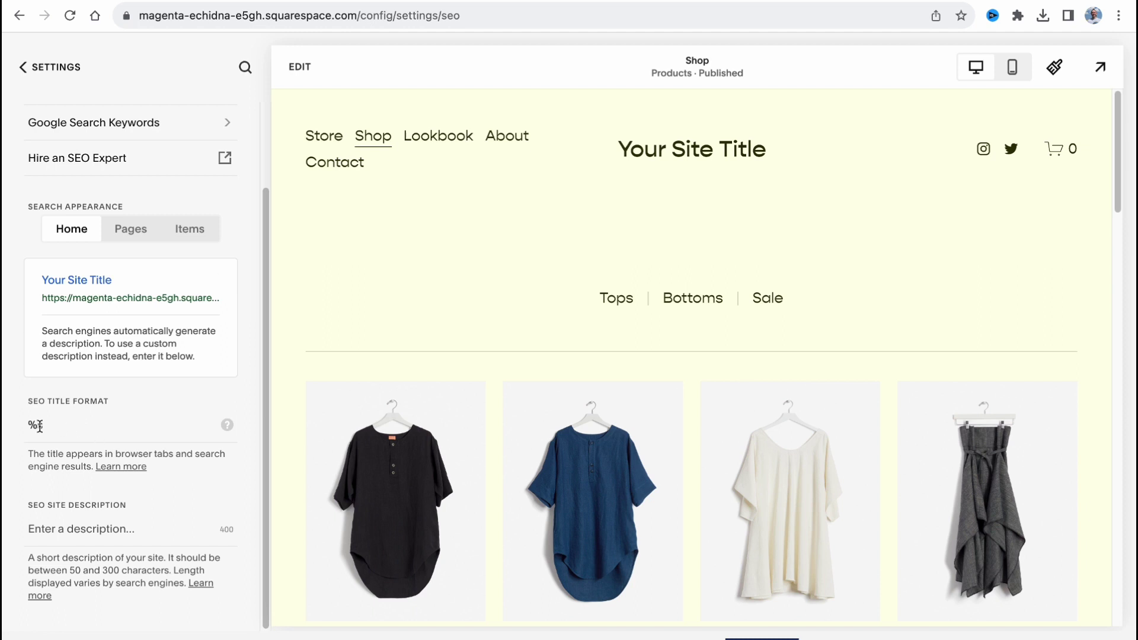
left_click(65, 424)
left_click(52, 425)
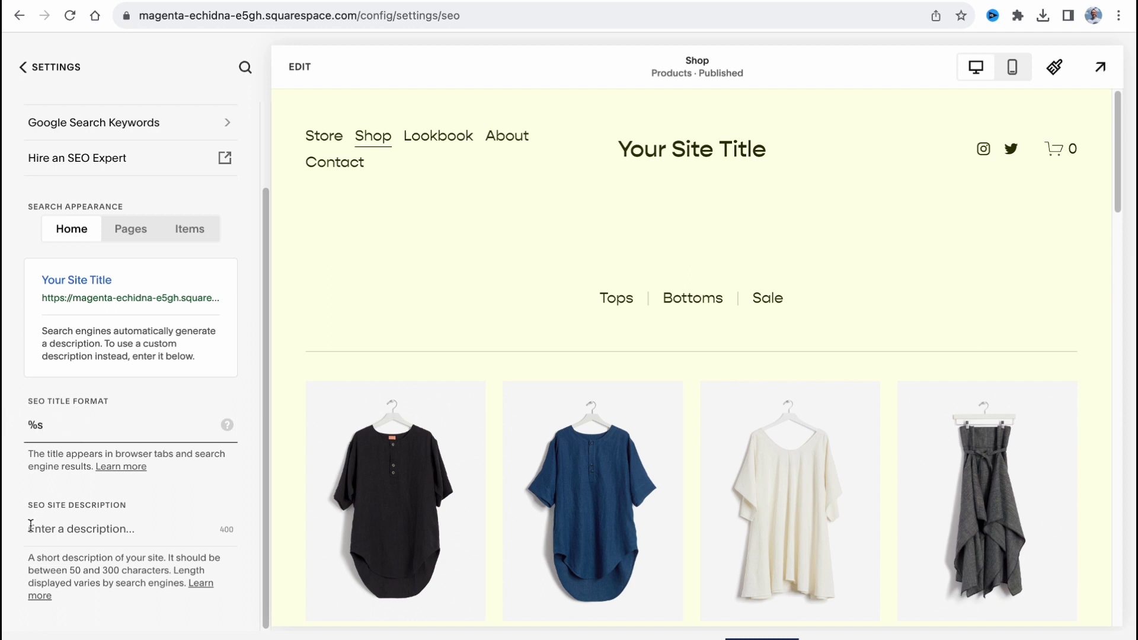
scroll(157, 521, "up", 2)
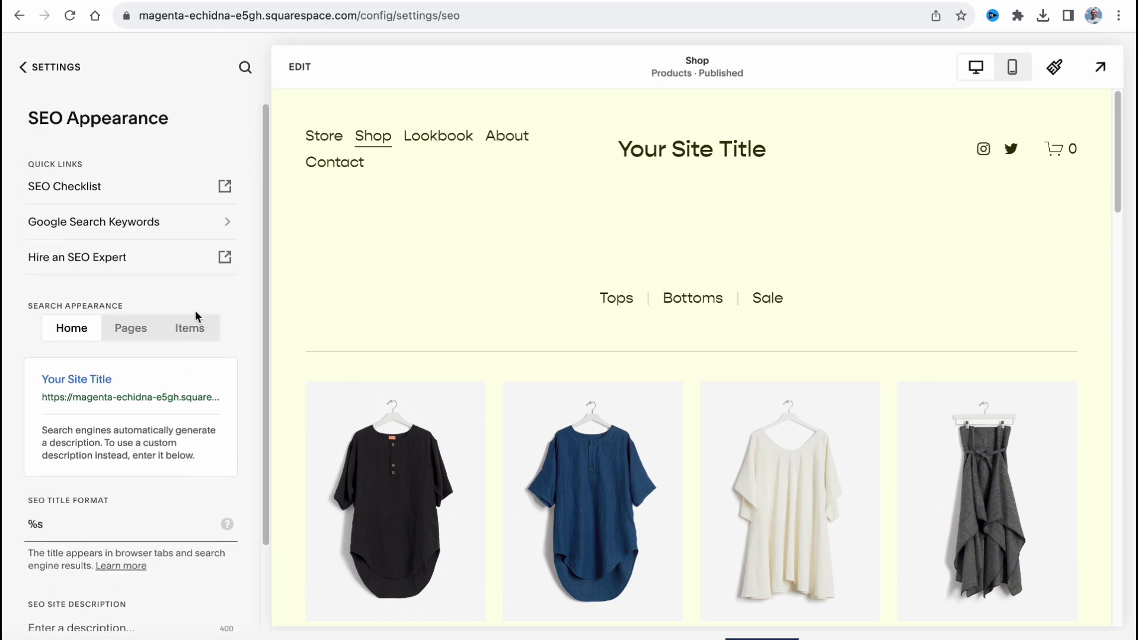
left_click(64, 189)
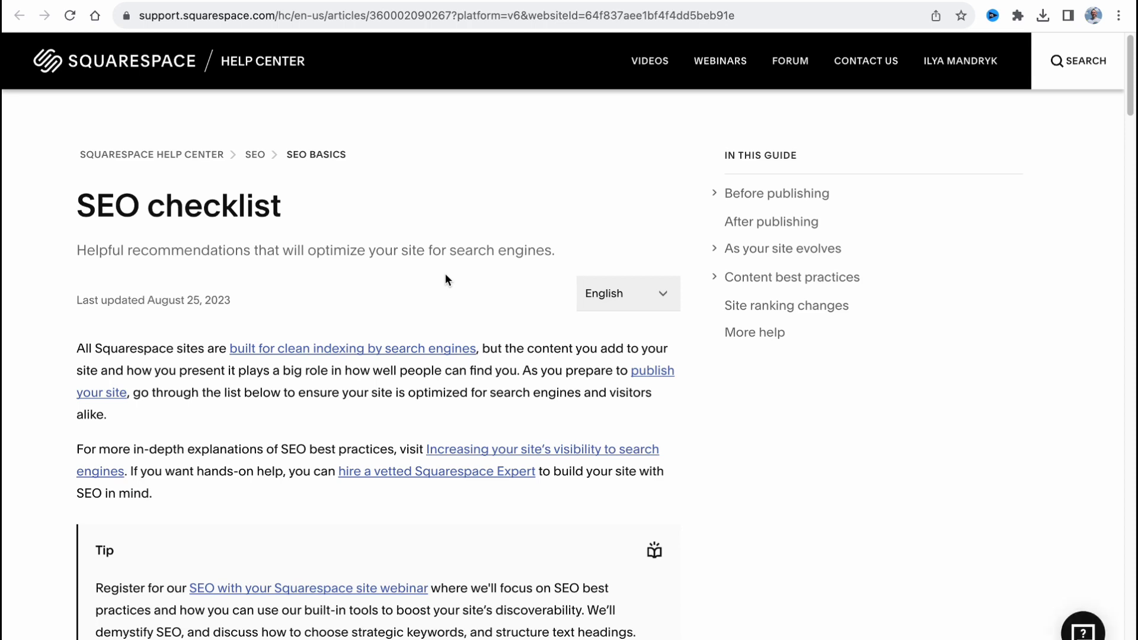
key("ctrl+w")
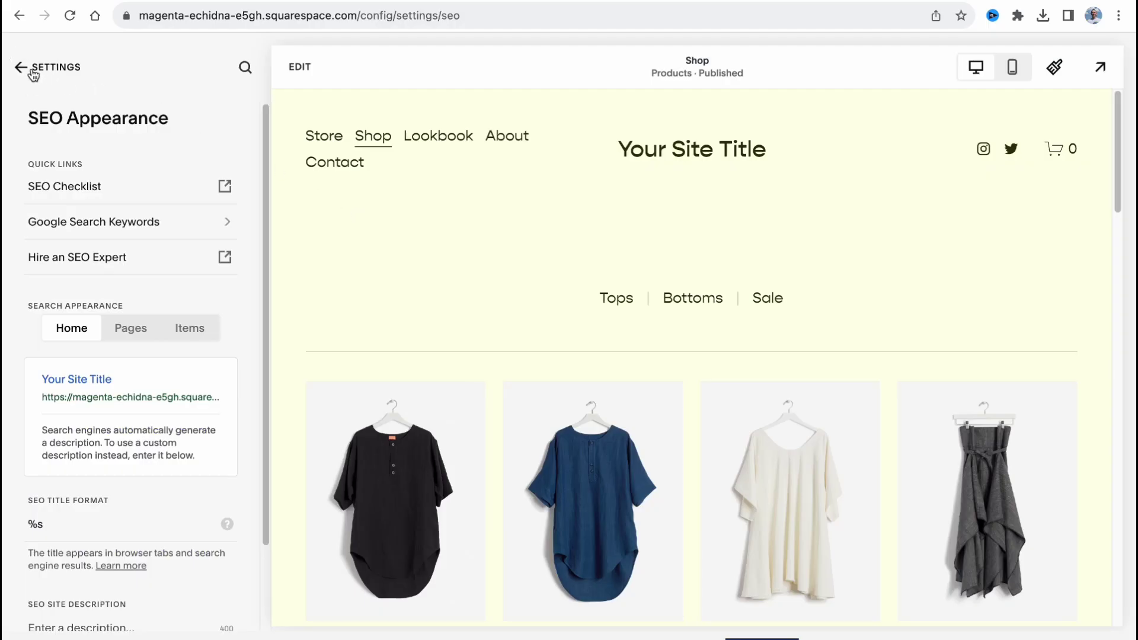
- Leave SEO settings for Home, view the Analytics Sales report with no data, and return to the dashboard
left_click(32, 74)
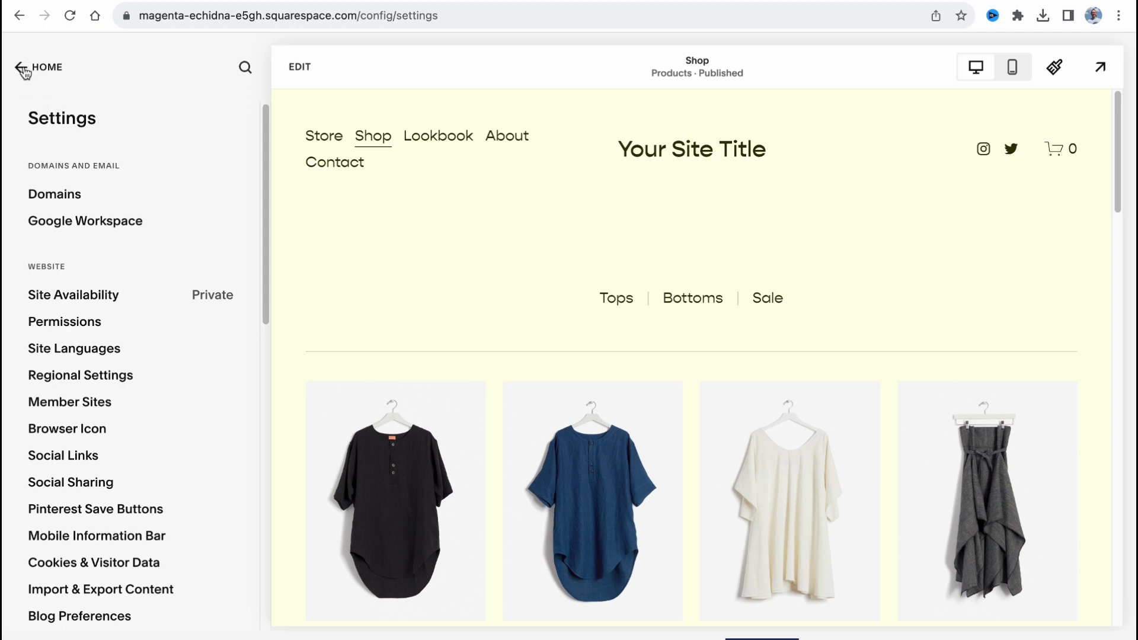
left_click(22, 68)
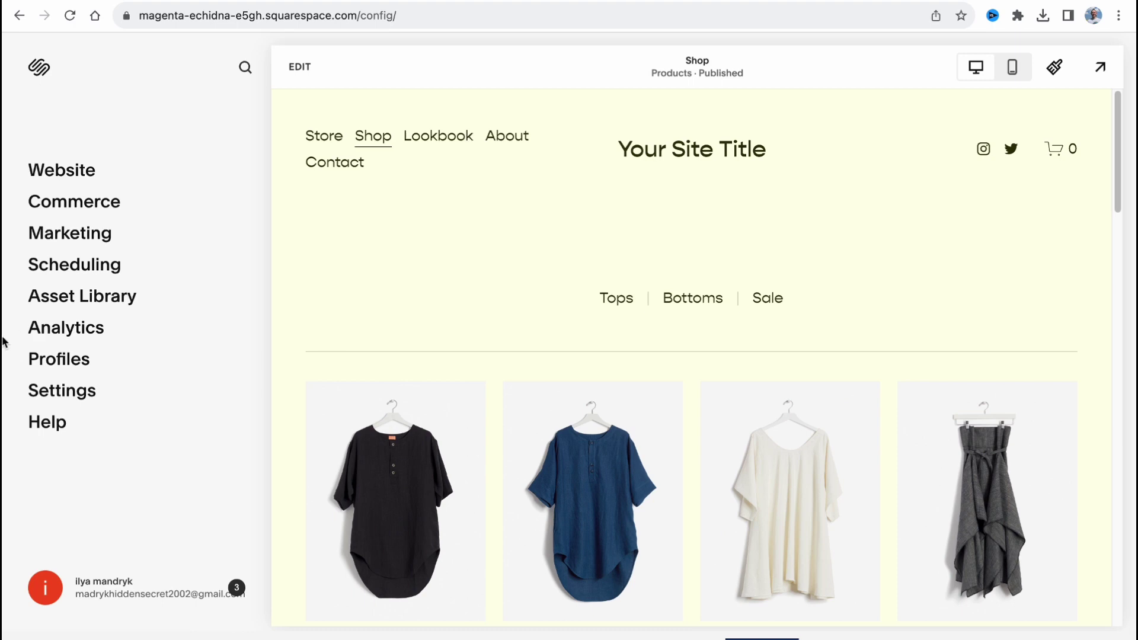
left_click(74, 333)
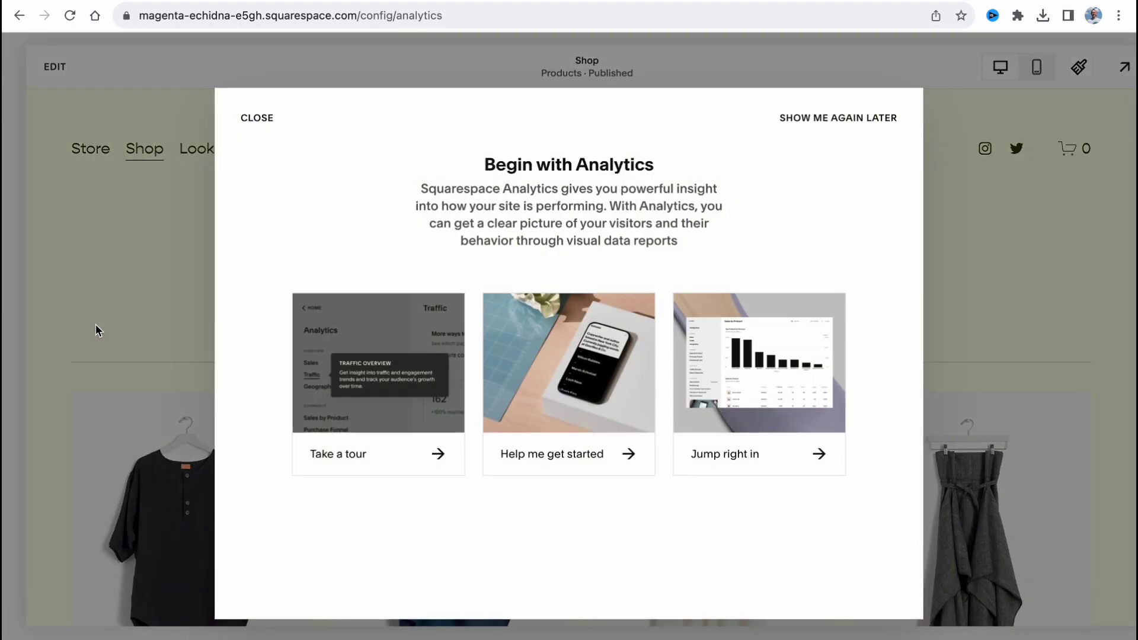
left_click(251, 121)
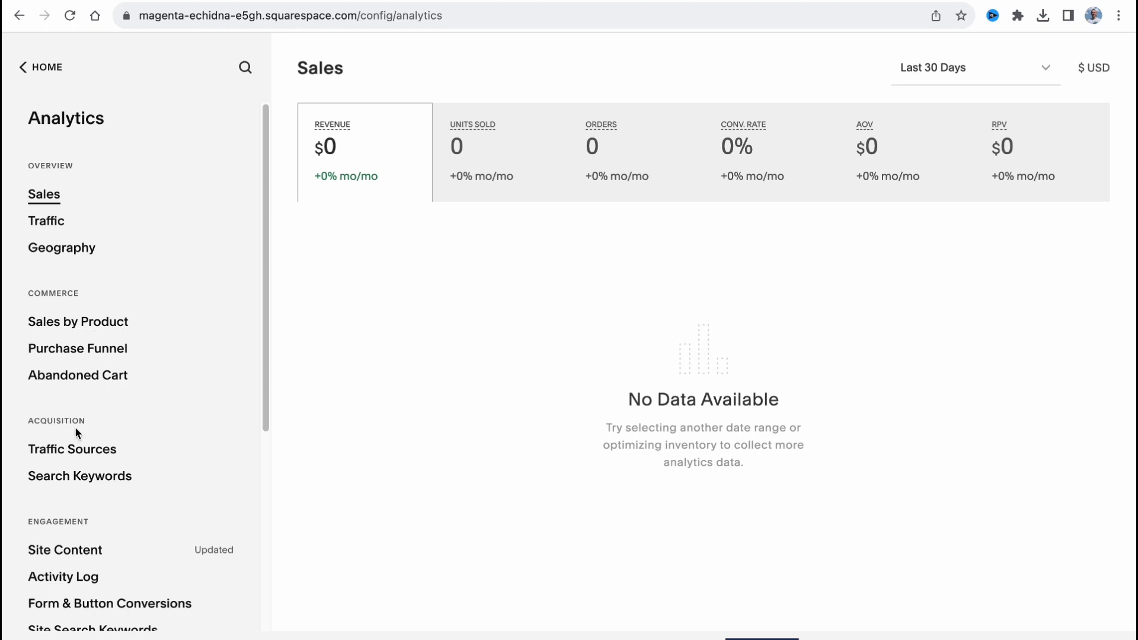
scroll(89, 437, "down", 4)
left_click(21, 68)
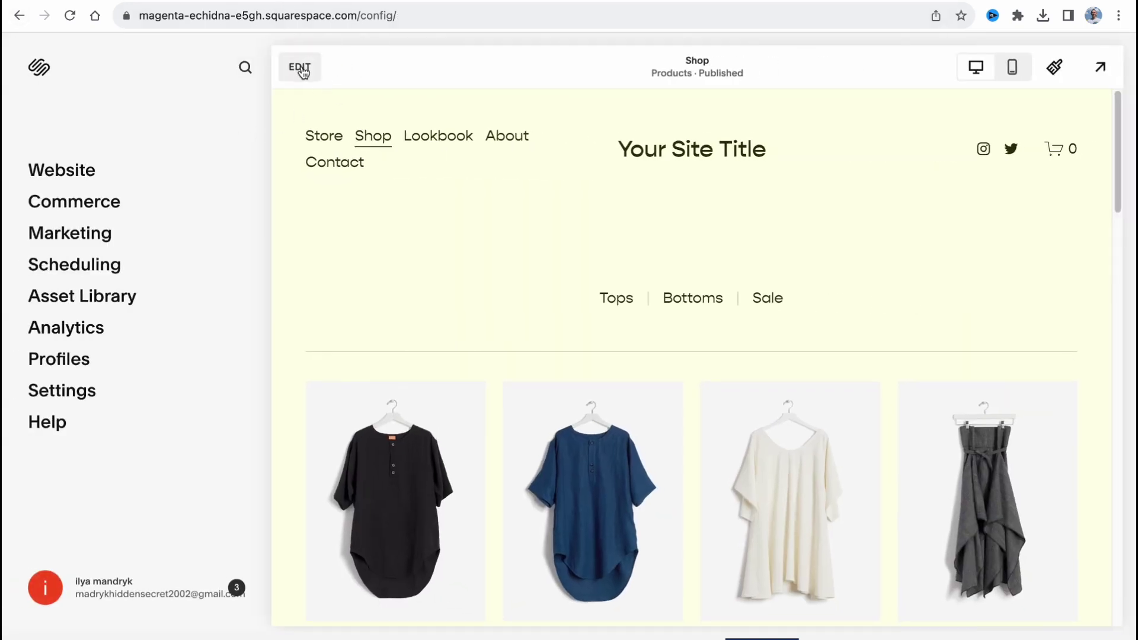
left_click(299, 67)
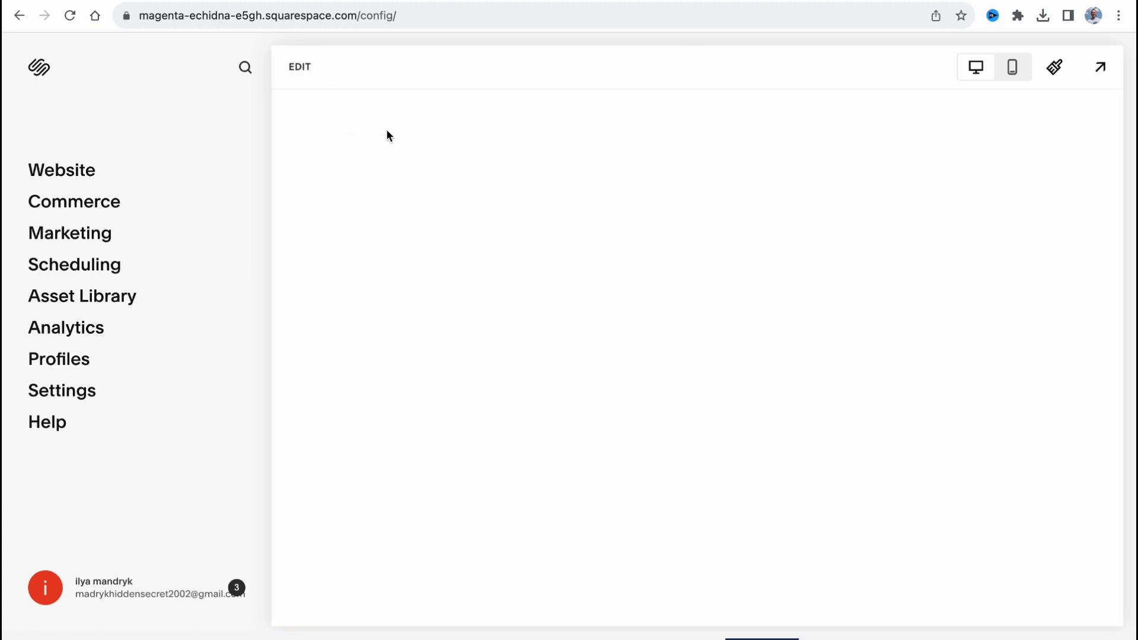
left_click(307, 70)
mouse_move(638, 187)
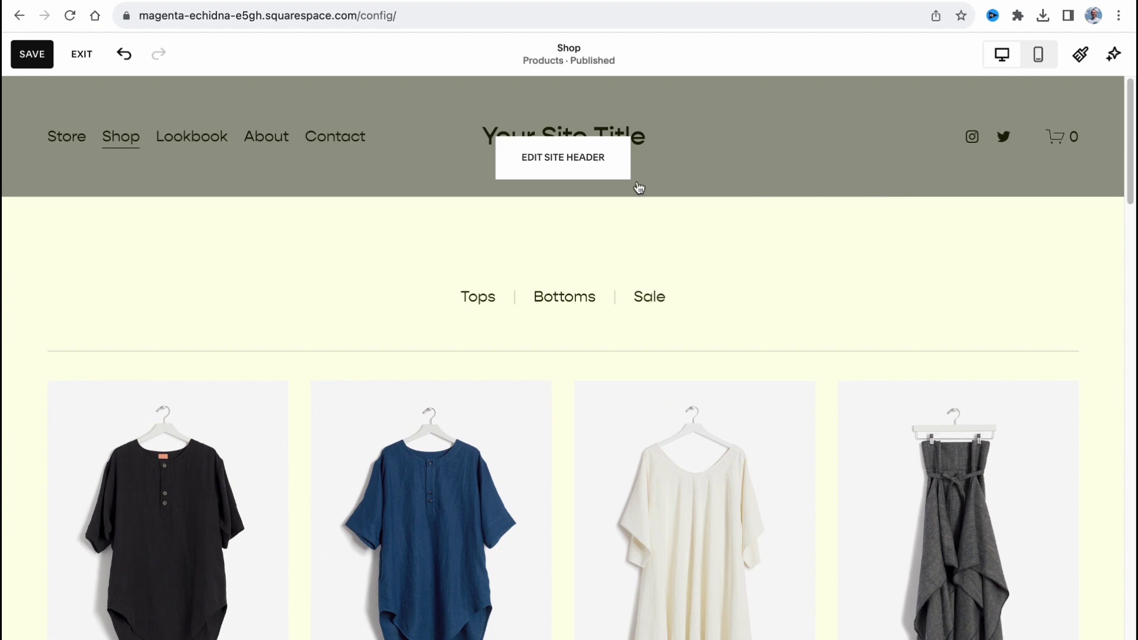
scroll(660, 261, "down", 1)
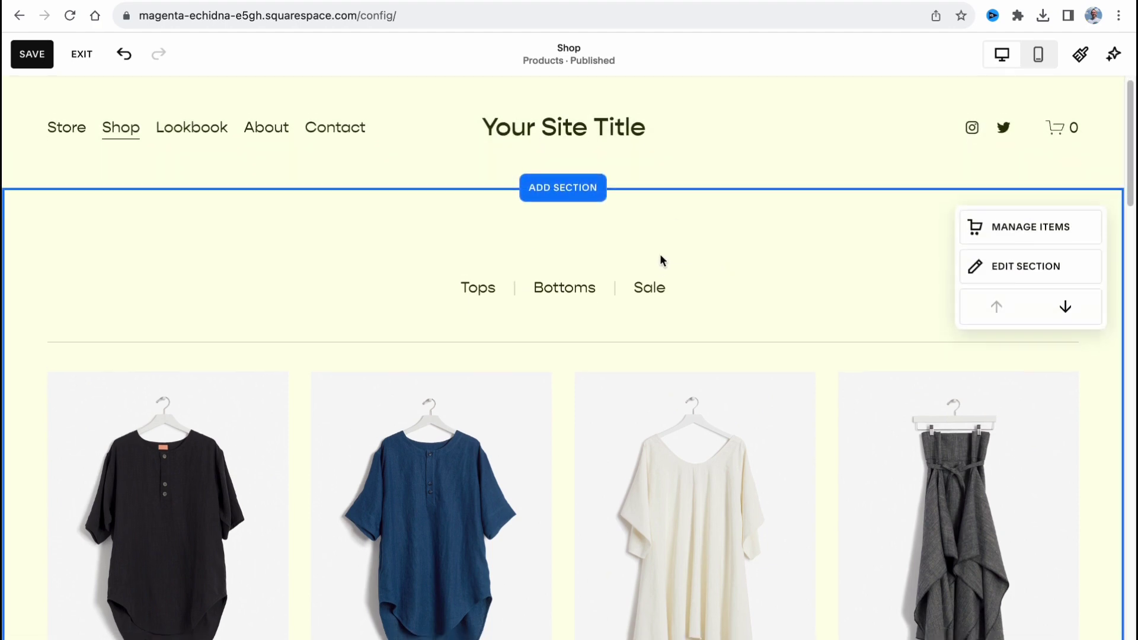
scroll(660, 261, "down", 5)
scroll(683, 275, "down", 2)
scroll(681, 272, "down", 3)
scroll(666, 249, "down", 3)
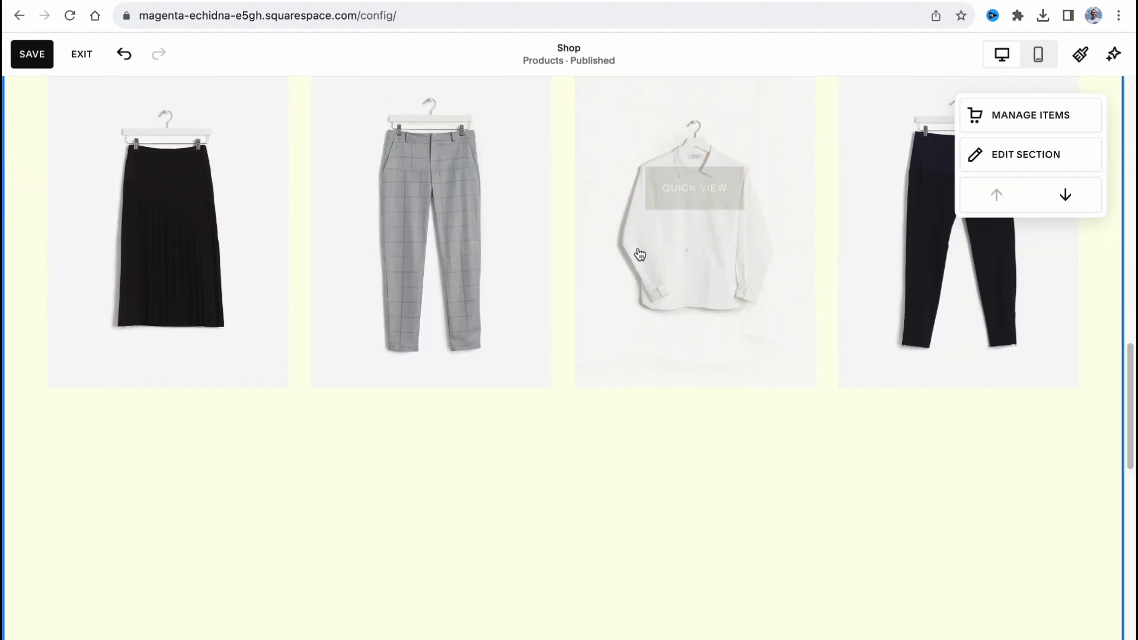
scroll(638, 253, "up", 2)
scroll(635, 265, "up", 2)
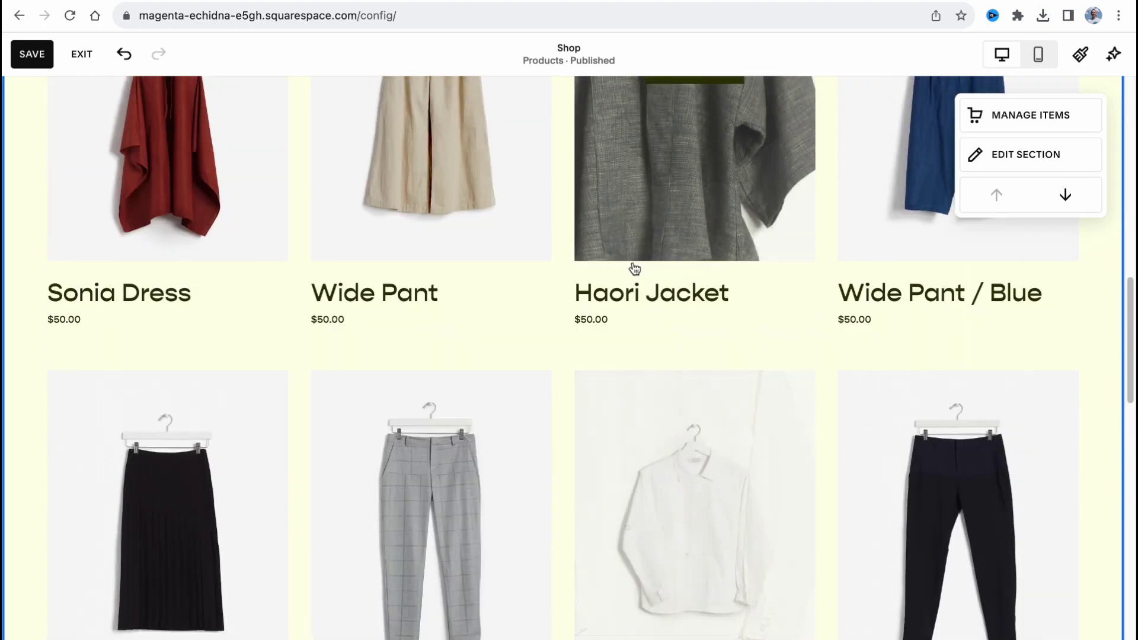
scroll(634, 269, "up", 10)
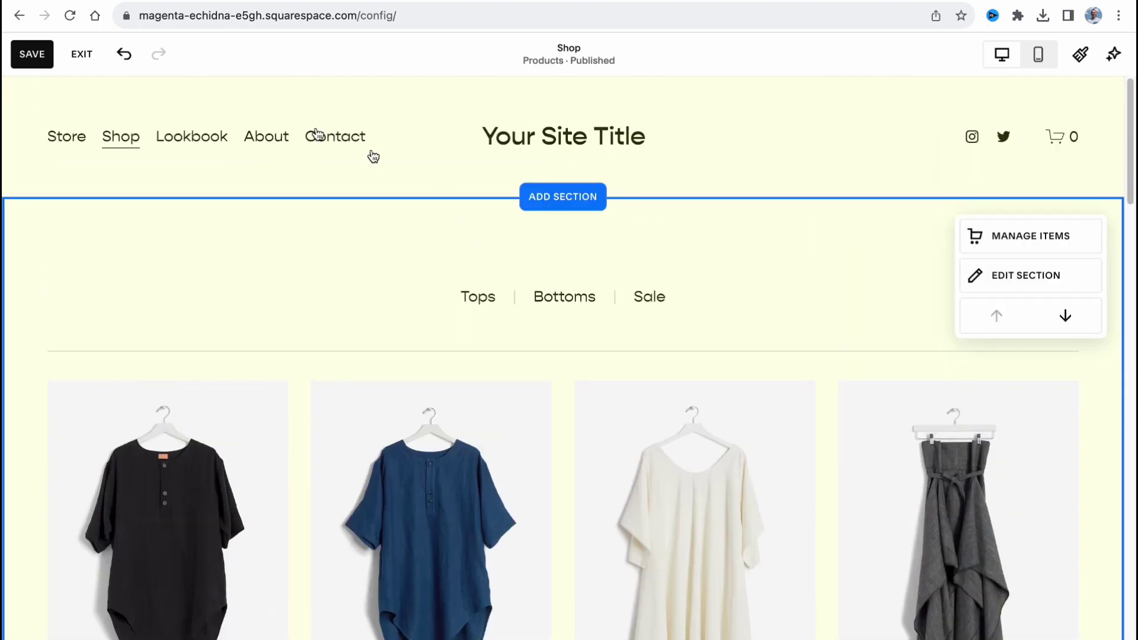
left_click(36, 59)
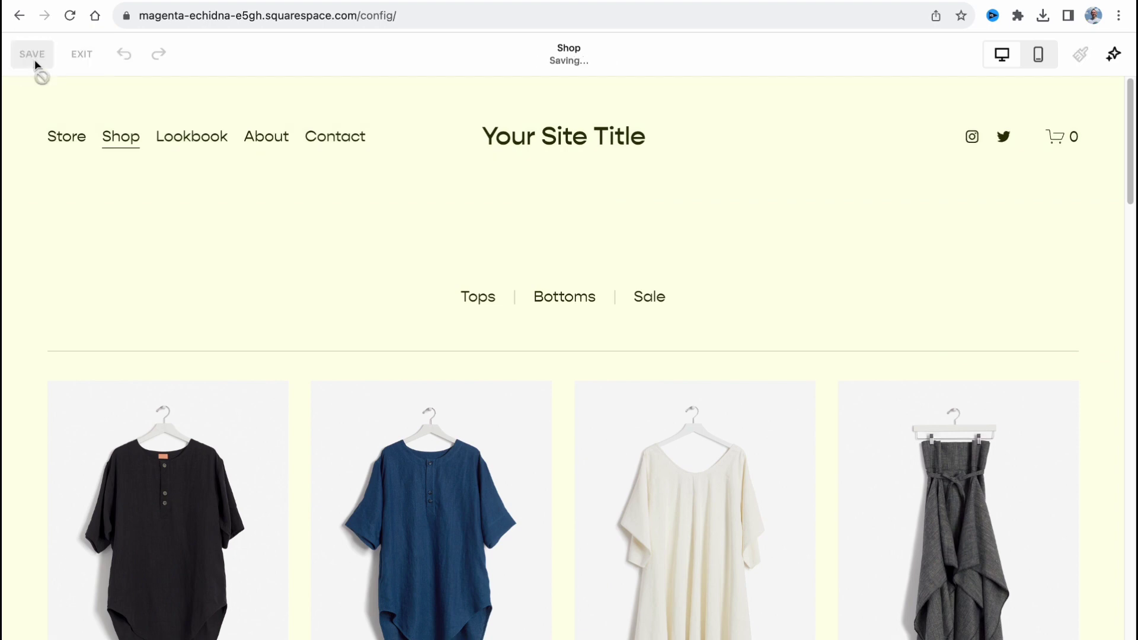
left_click(25, 20)
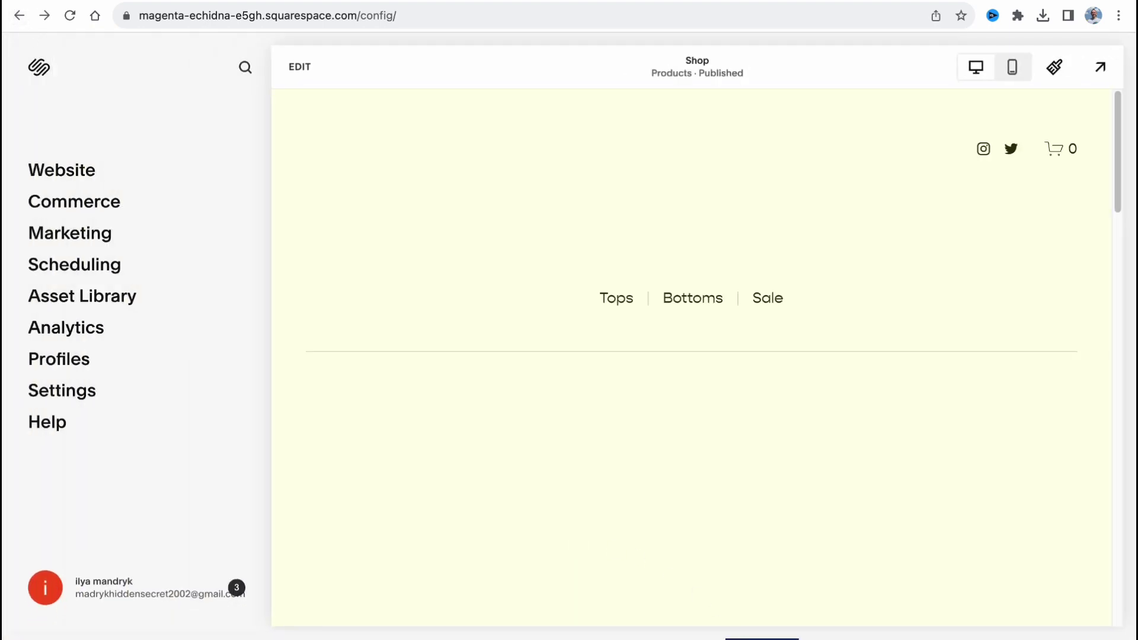
- Show the Personal, Business, Commerce Basic and Commerce Advanced plan comparison
left_click(1061, 148)
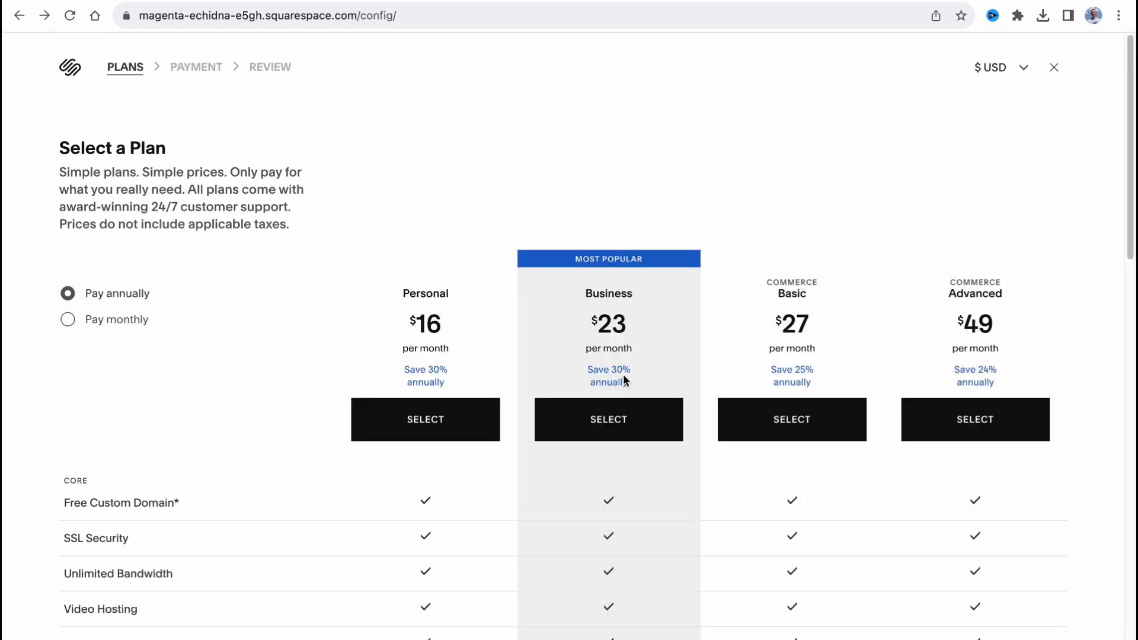
scroll(391, 363, "down", 5)
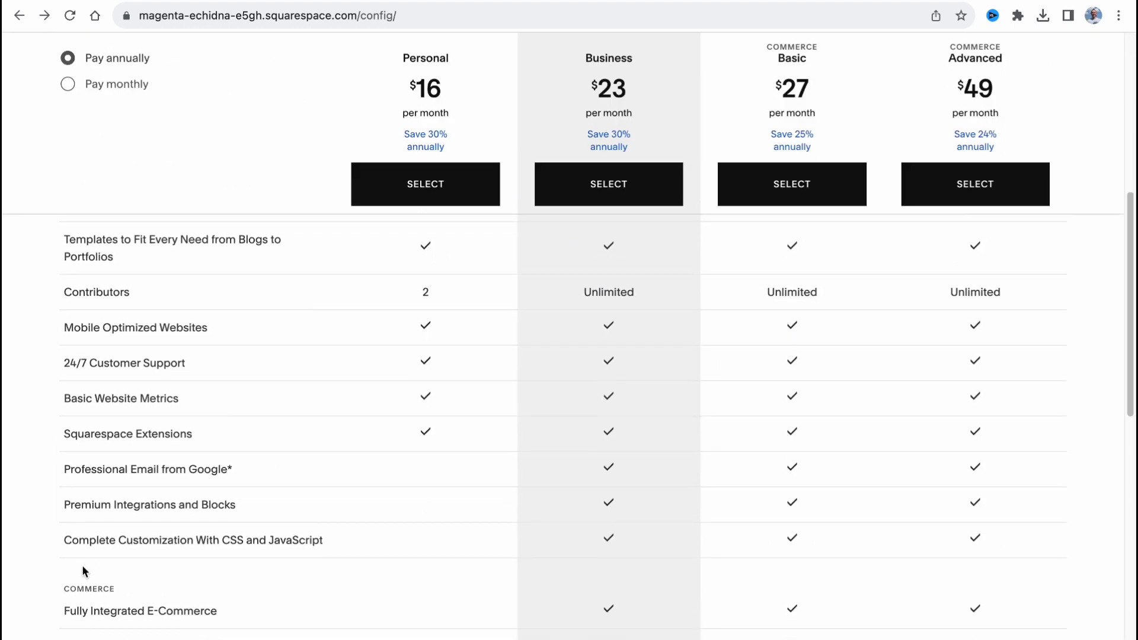
scroll(65, 587, "up", 2)
scroll(495, 427, "up", 3)
scroll(645, 151, "up", 3)
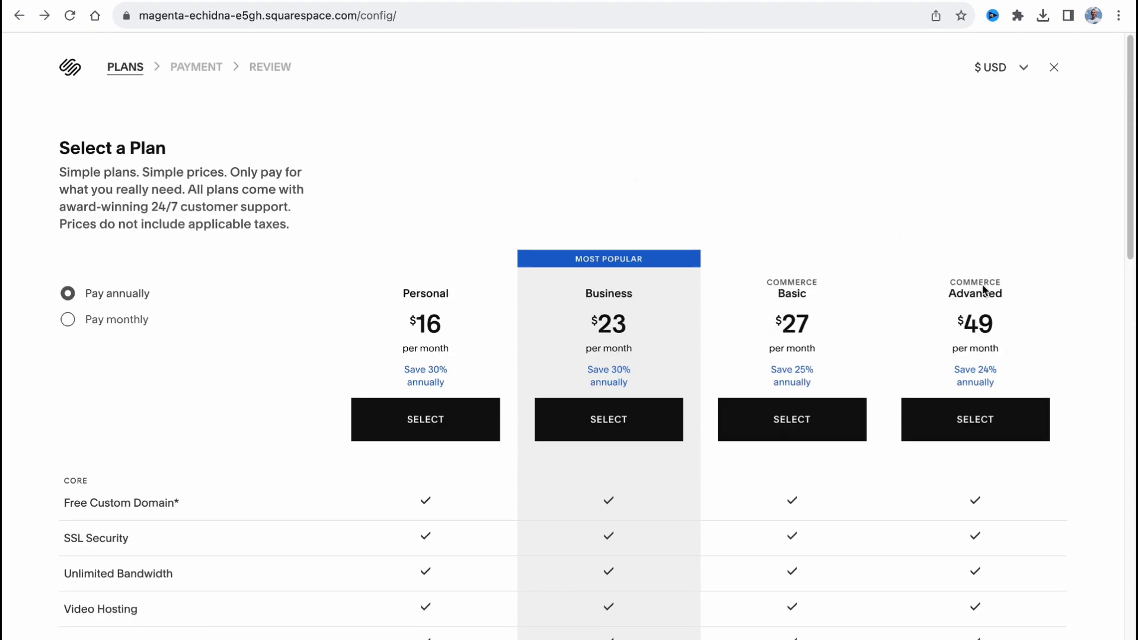
scroll(864, 328, "down", 3)
scroll(864, 328, "down", 5)
scroll(864, 328, "down", 4)
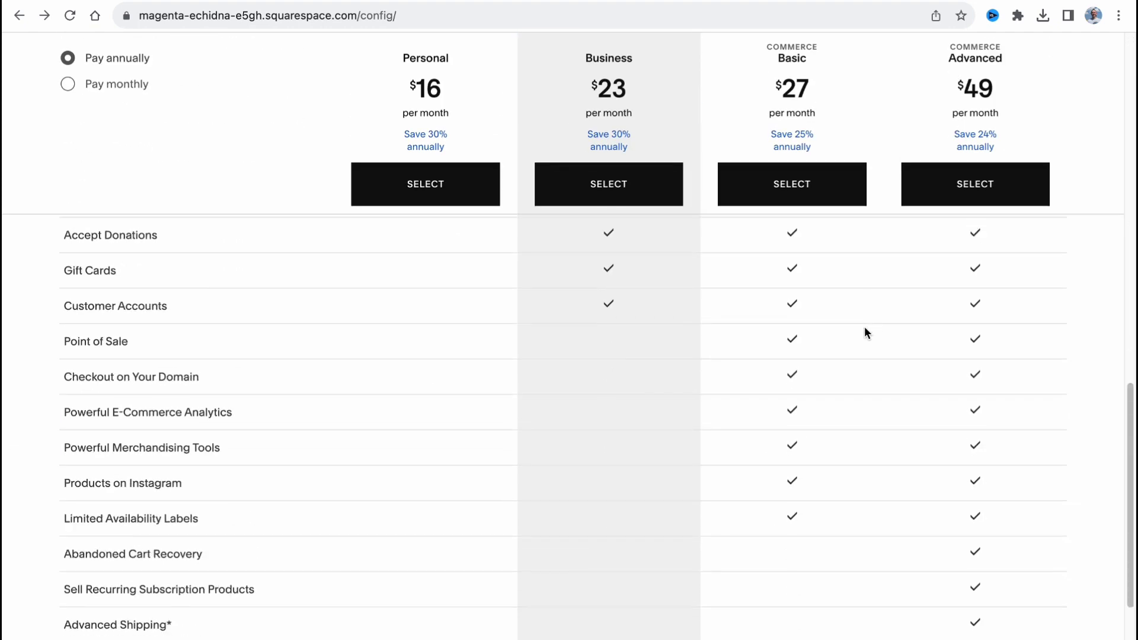
scroll(864, 327, "down", 2)
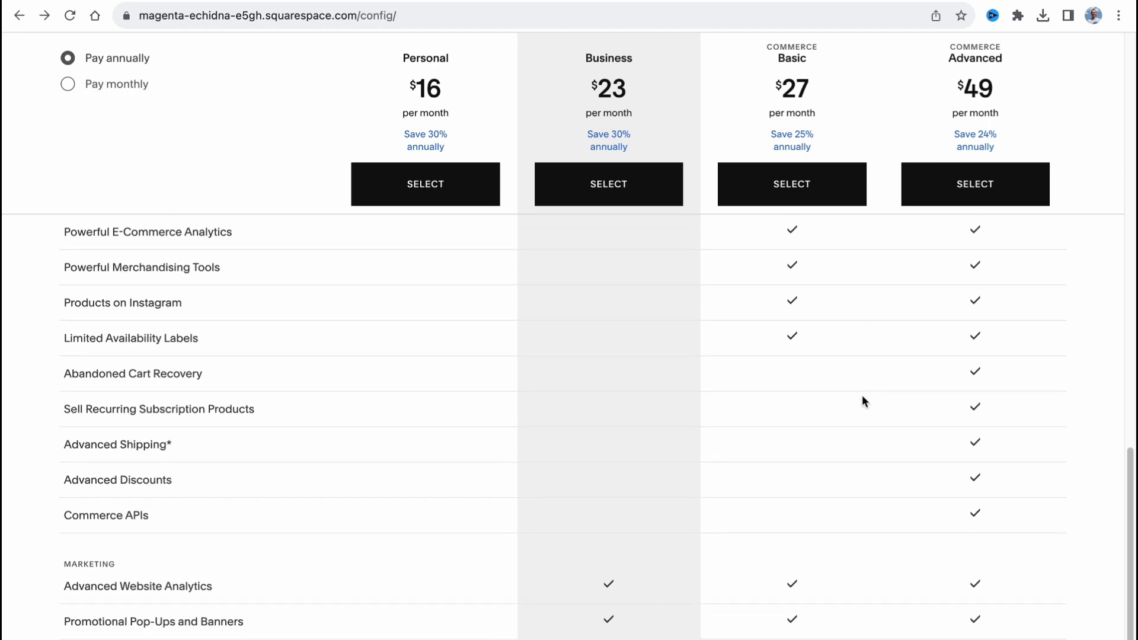
scroll(820, 397, "up", 4)
scroll(819, 396, "up", 6)
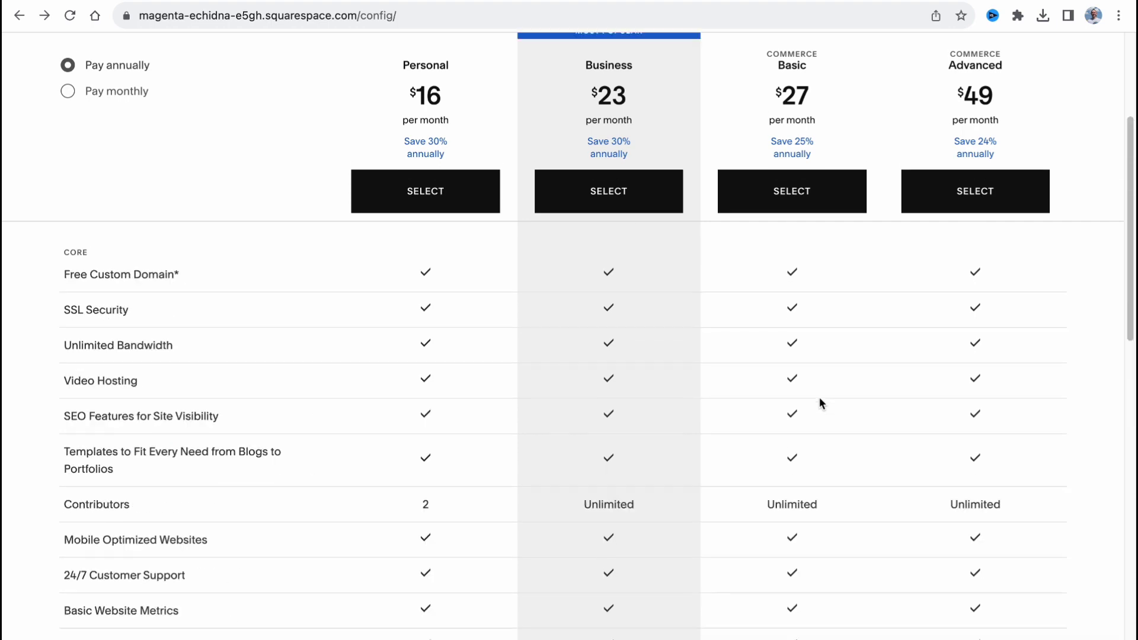
scroll(819, 397, "up", 3)
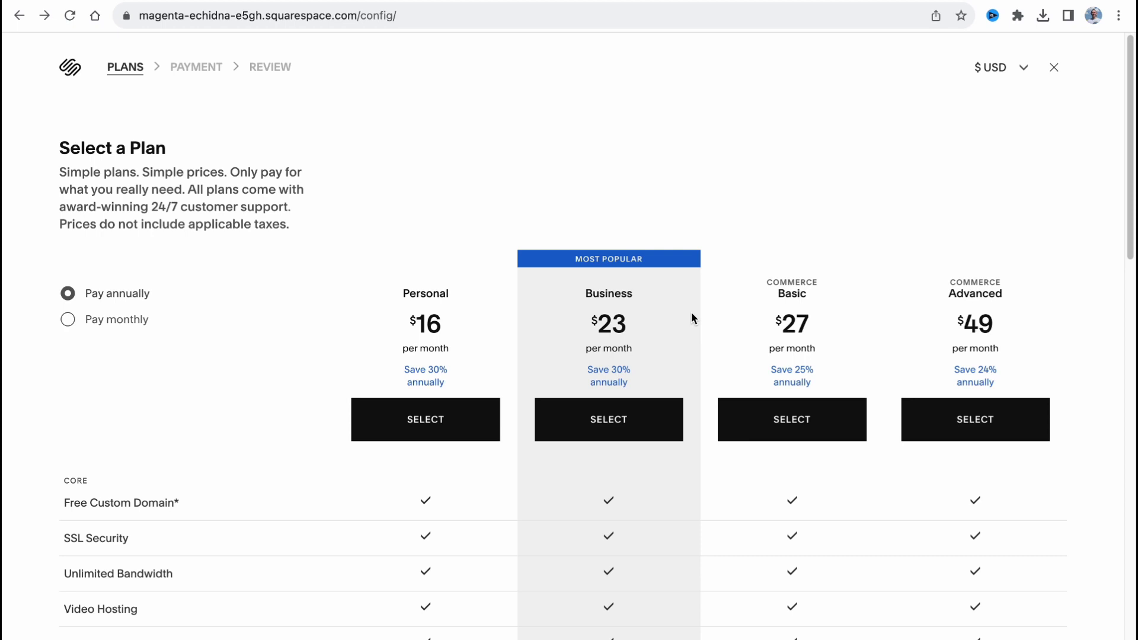
scroll(749, 281, "down", 3)
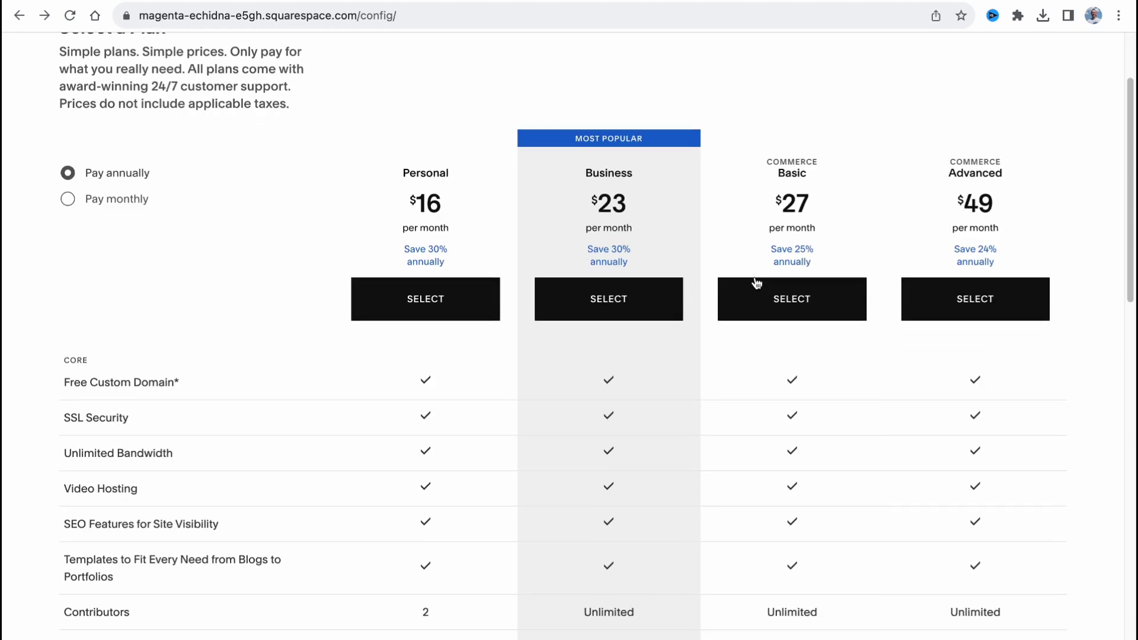
scroll(751, 280, "down", 2)
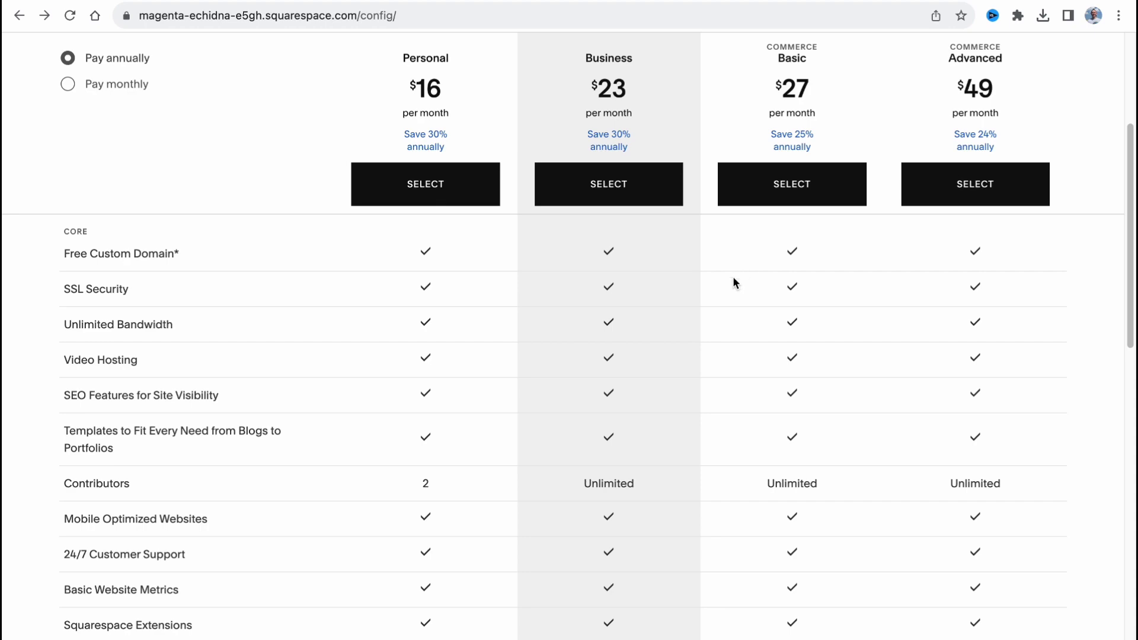
scroll(733, 278, "up", 3)
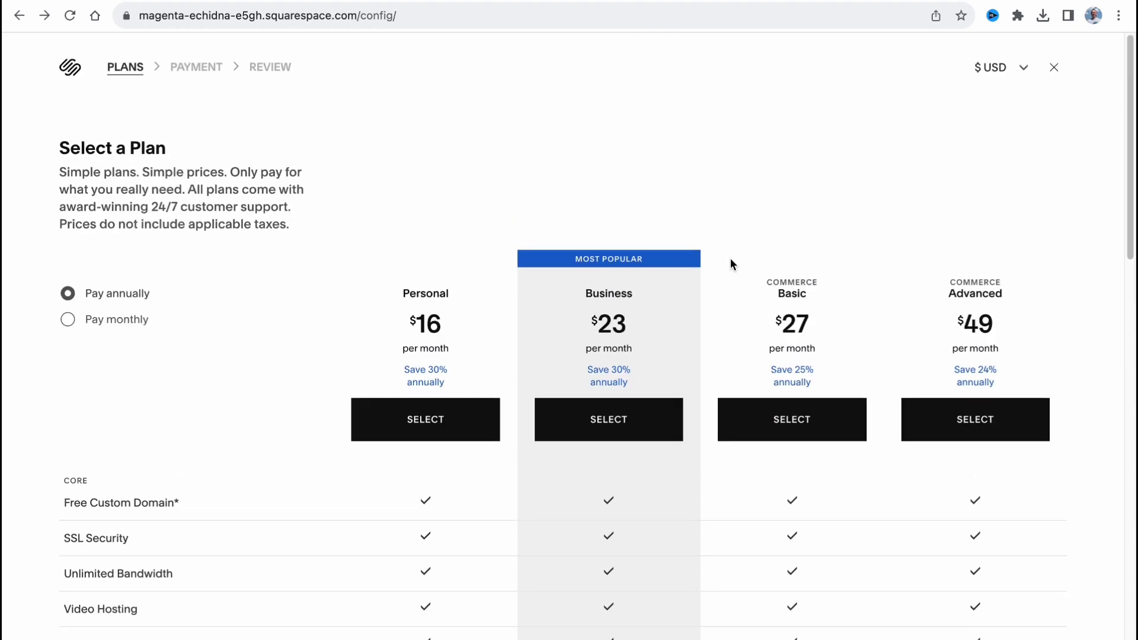